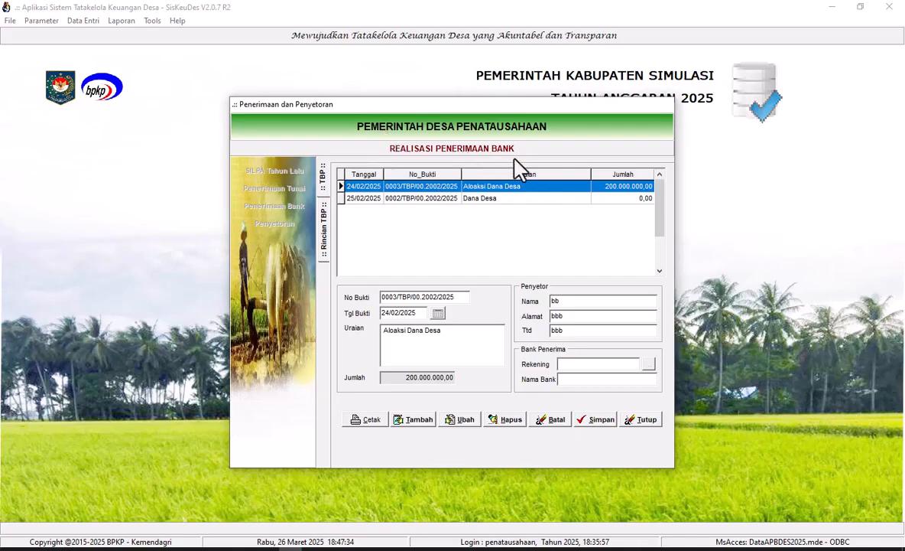
Close the bank receipts form, review the "tarik tunai" entry under Pengambilan in Mutasi Kas, and exit that form
click(650, 419)
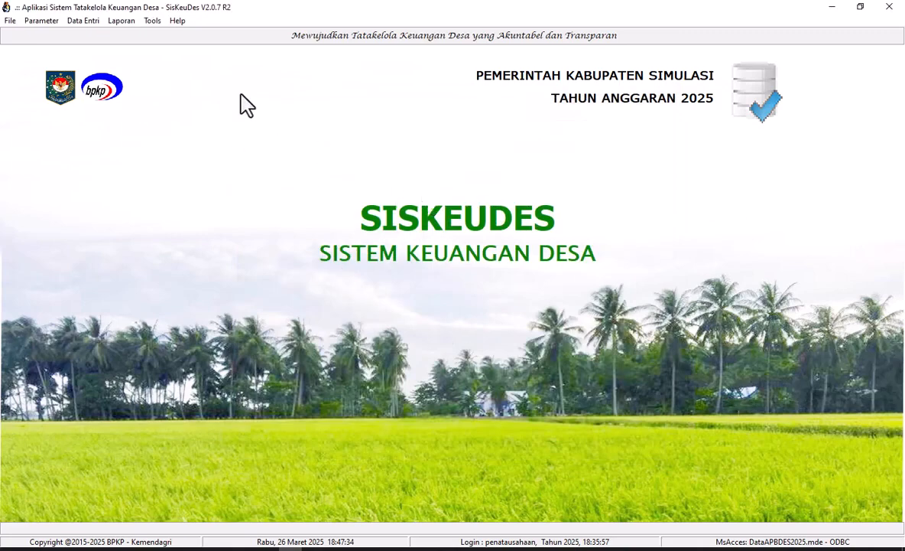
click(82, 23)
mouse_move(112, 74)
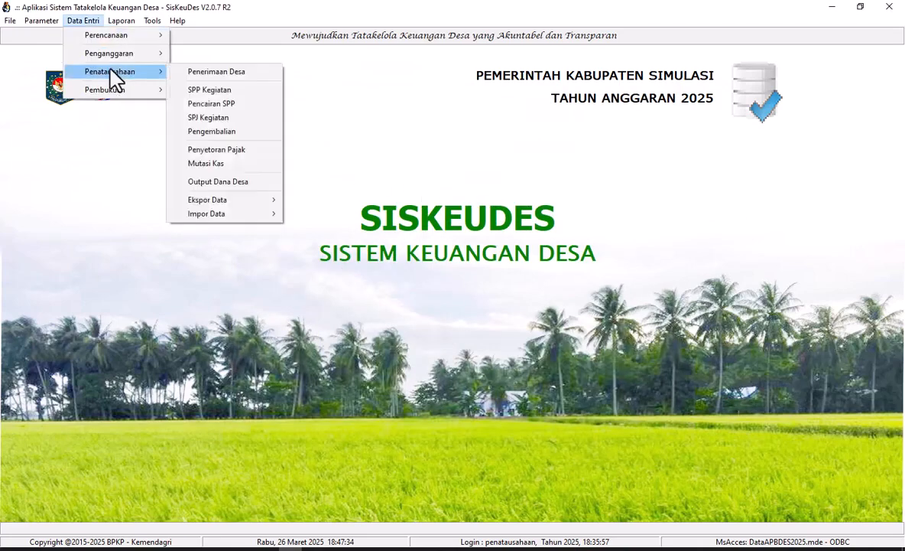
click(216, 165)
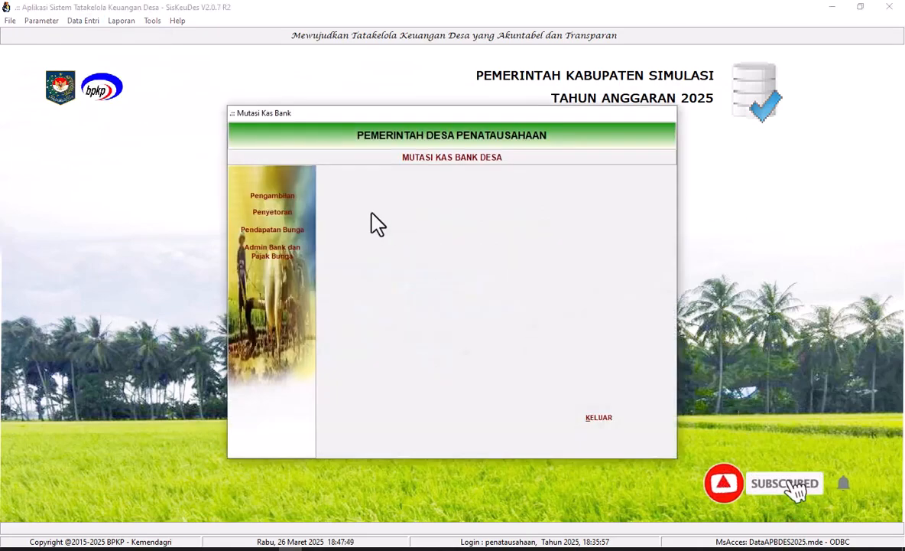
click(265, 200)
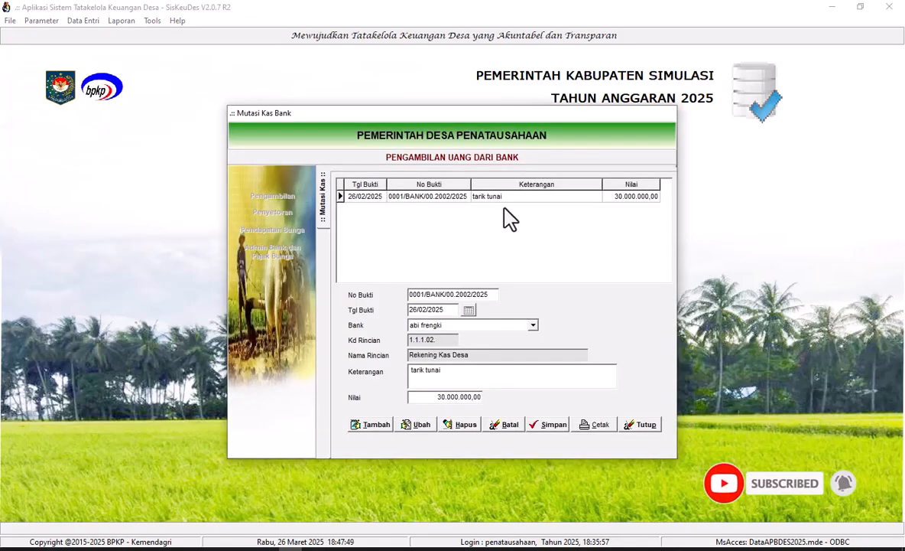
click(442, 195)
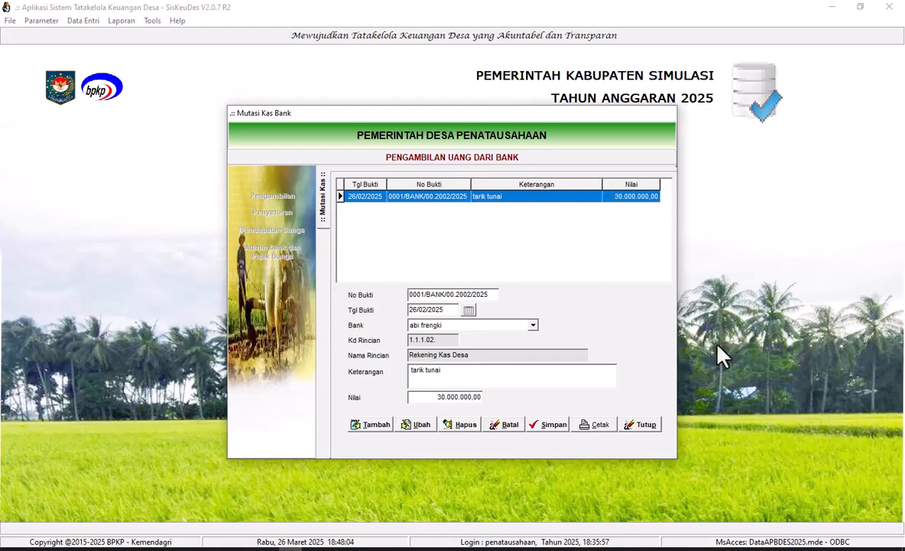
click(647, 425)
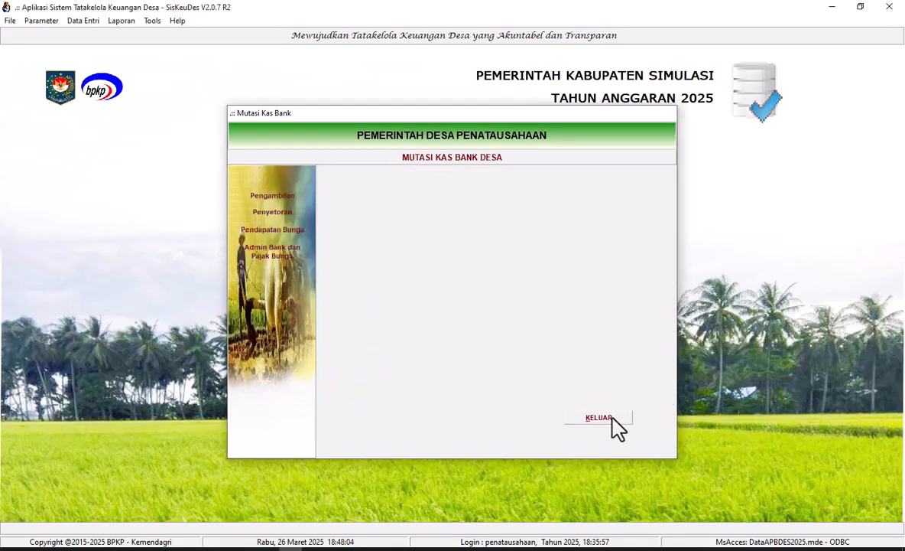
click(612, 421)
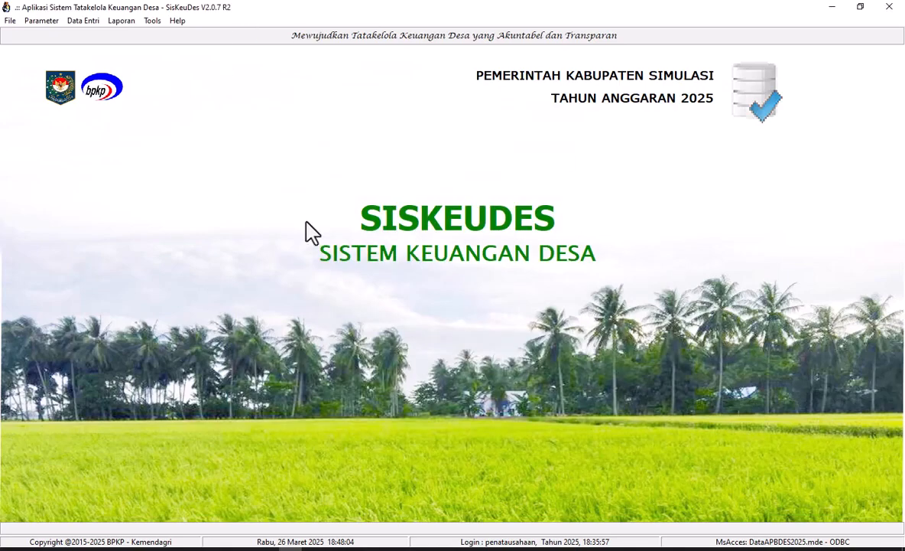
Create and save a Panjar Kegiatan SPP dated 26/03/2025, described as "Panjar Siltap Kepala Desa", with the recipient's name filled in
click(83, 21)
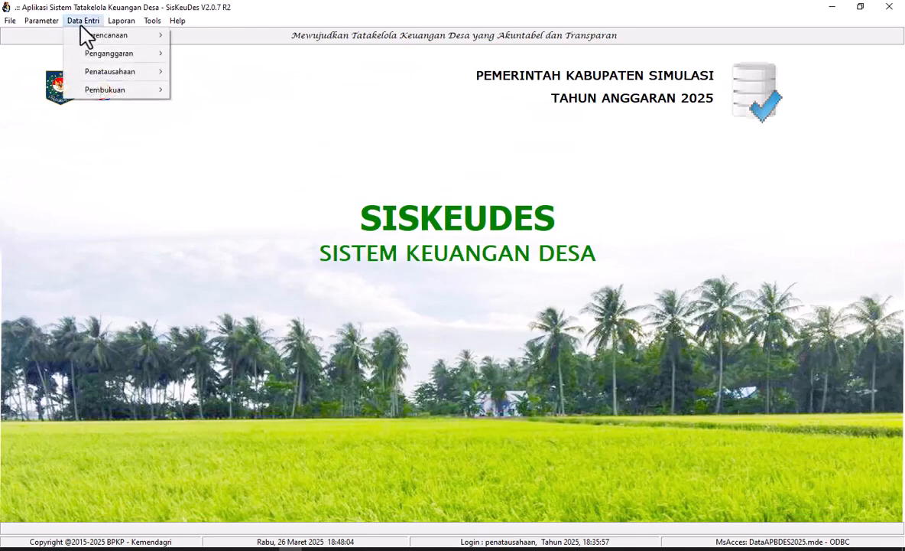
mouse_move(130, 74)
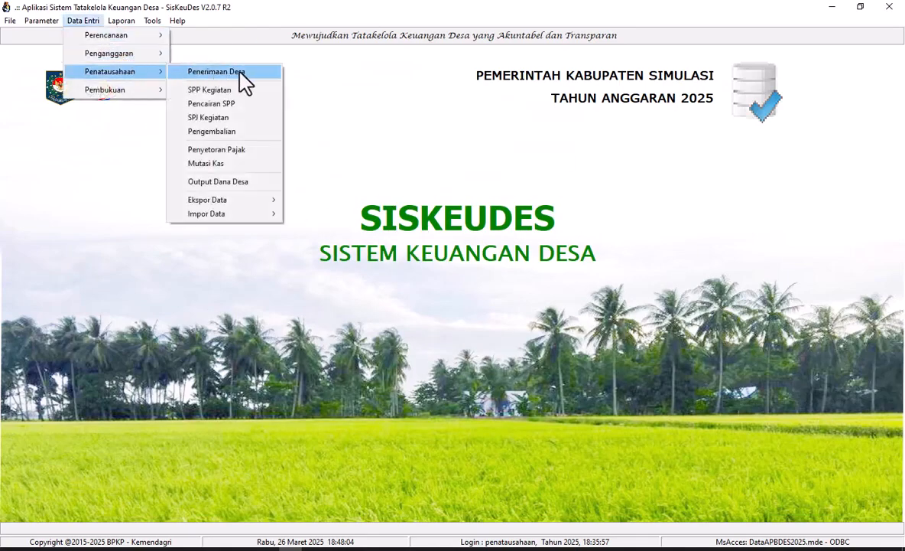
click(243, 92)
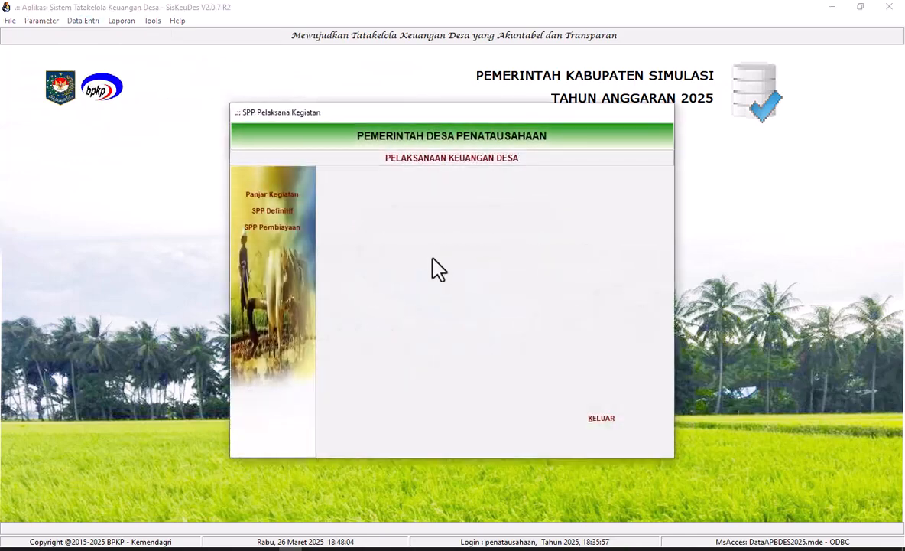
click(274, 196)
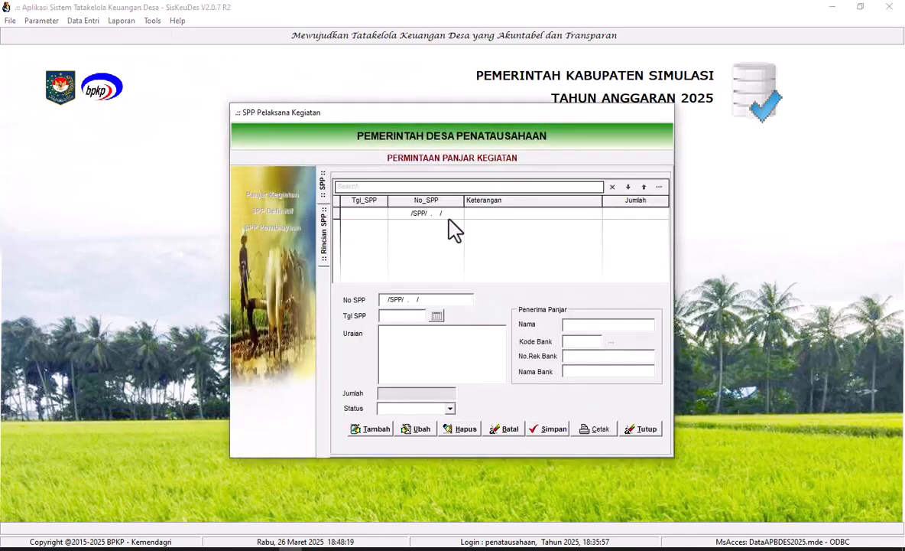
click(370, 428)
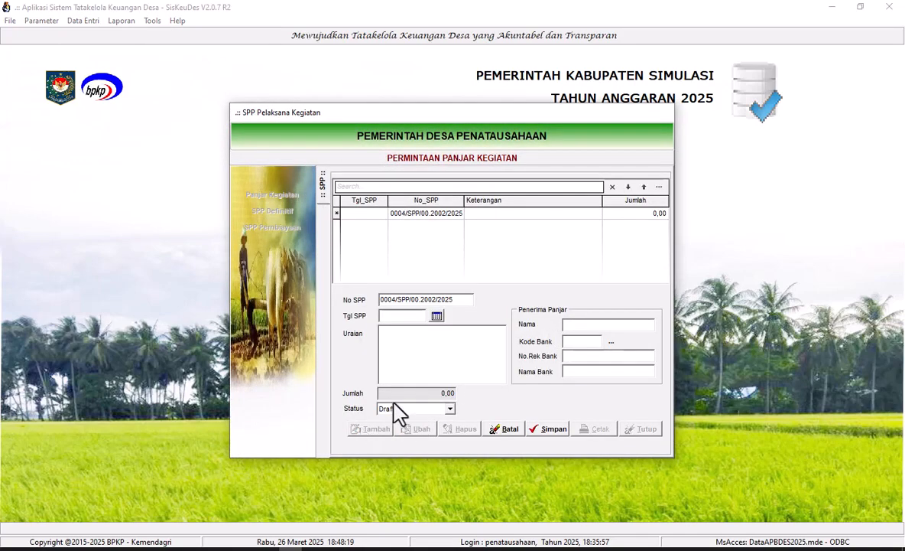
click(438, 316)
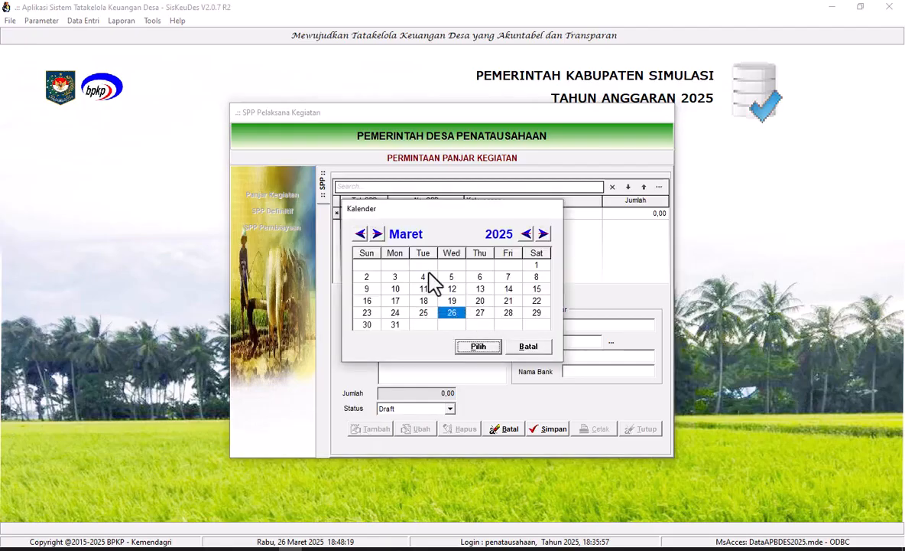
click(476, 348)
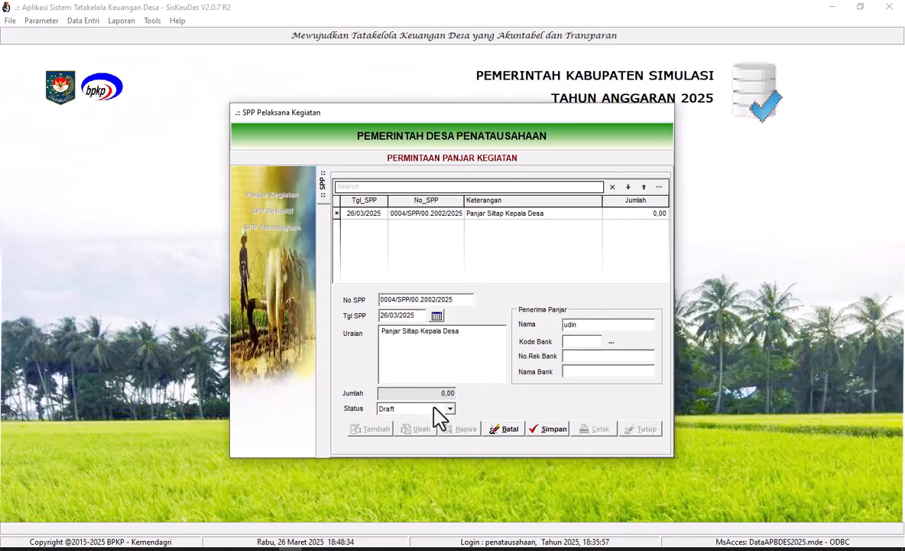
click(537, 431)
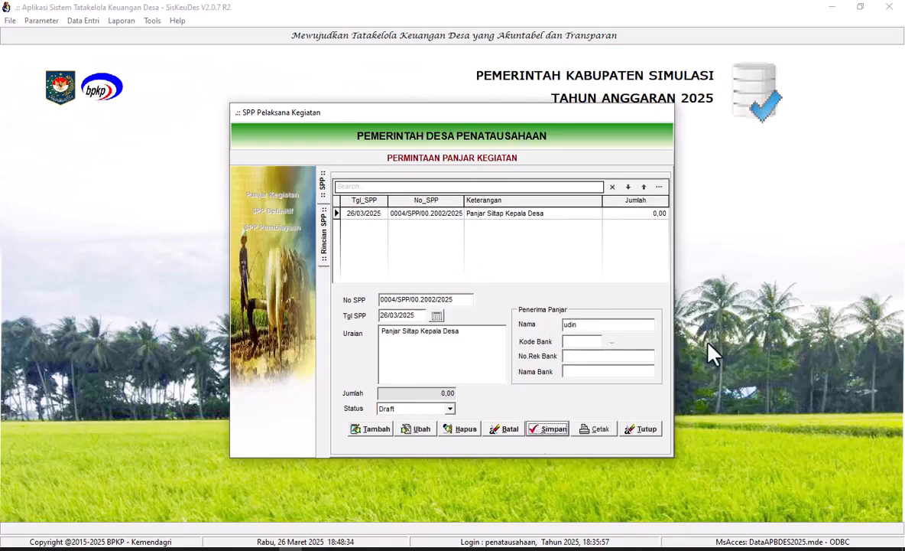
Add budget line 5.1.1.01 Penghasilan Tetap Kepala Desa from the Siltap Kepala Desa package to the SPP details, with value 2000000, and save it
double_click(485, 214)
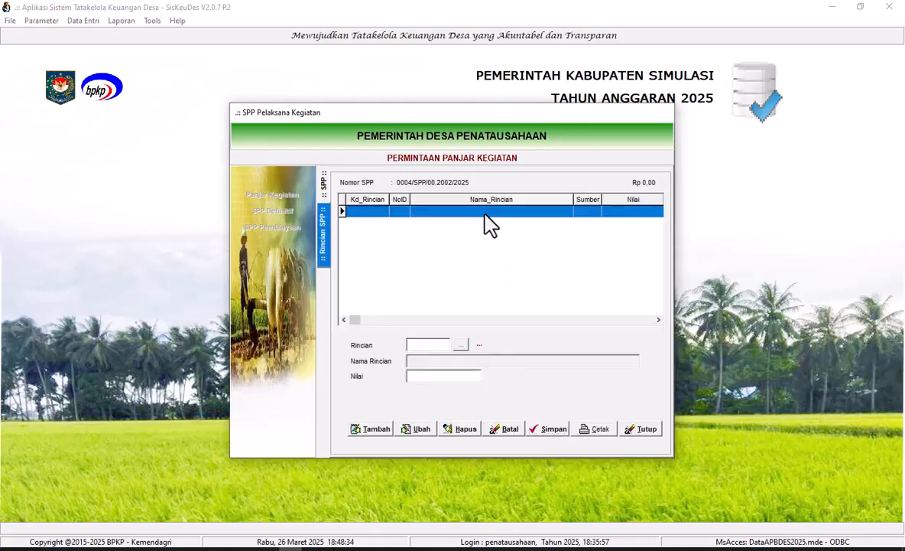
click(375, 429)
click(461, 346)
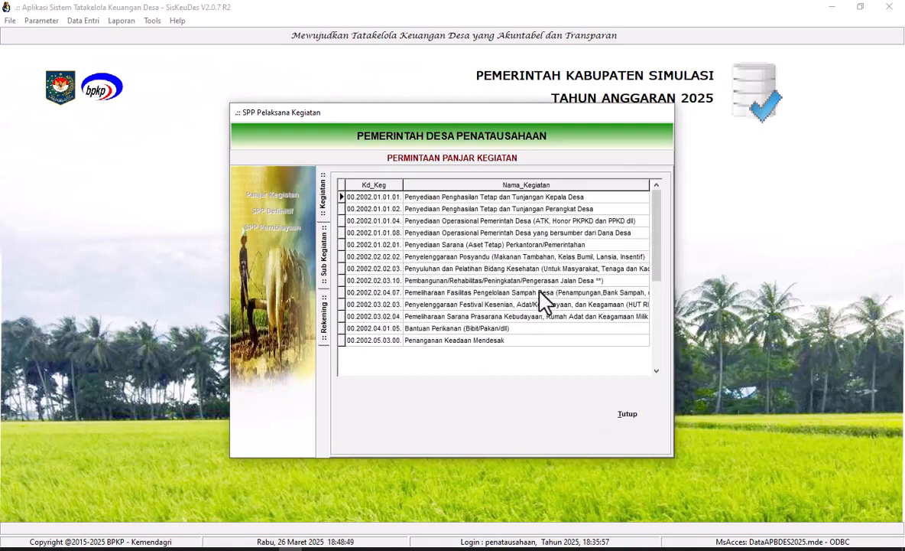
click(421, 198)
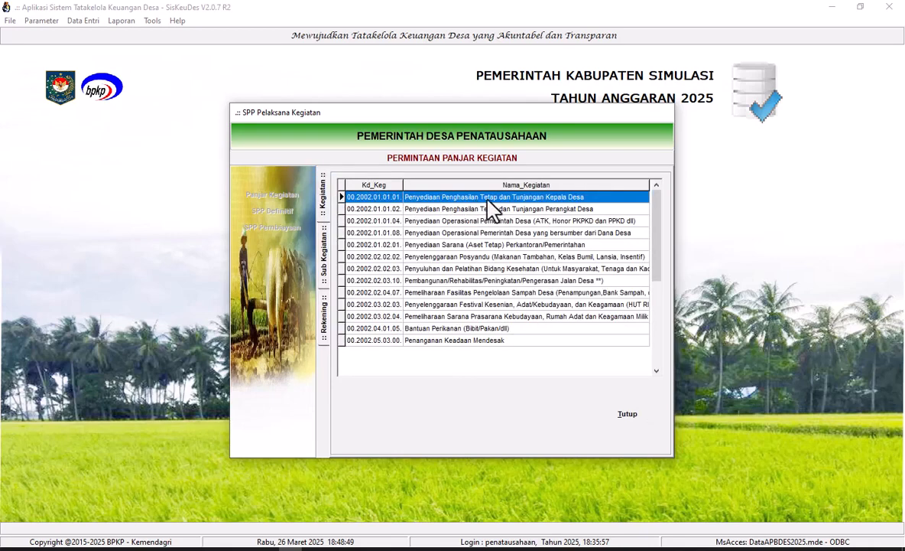
double_click(554, 201)
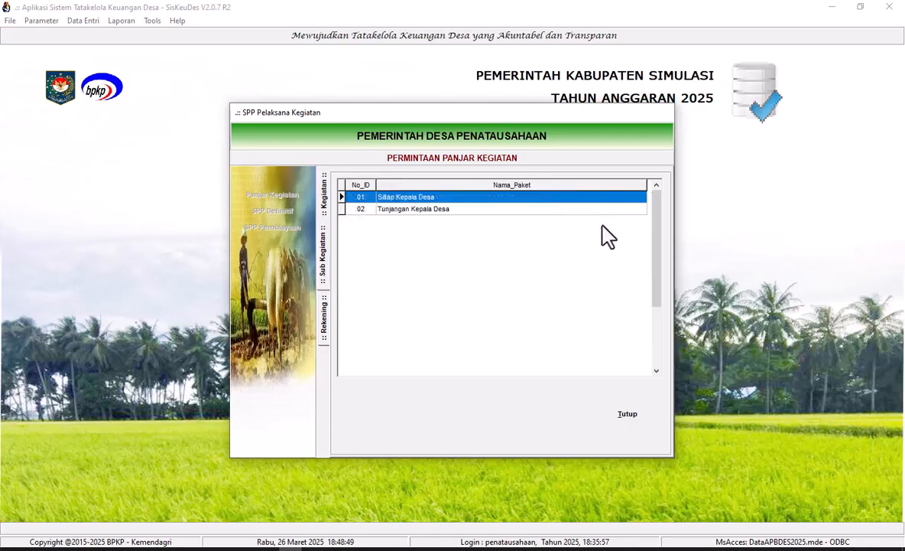
double_click(404, 198)
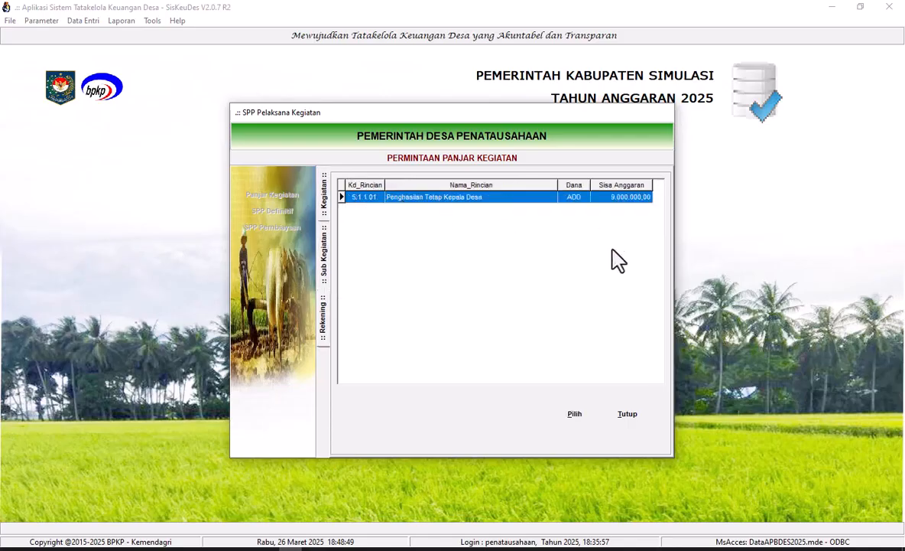
double_click(398, 196)
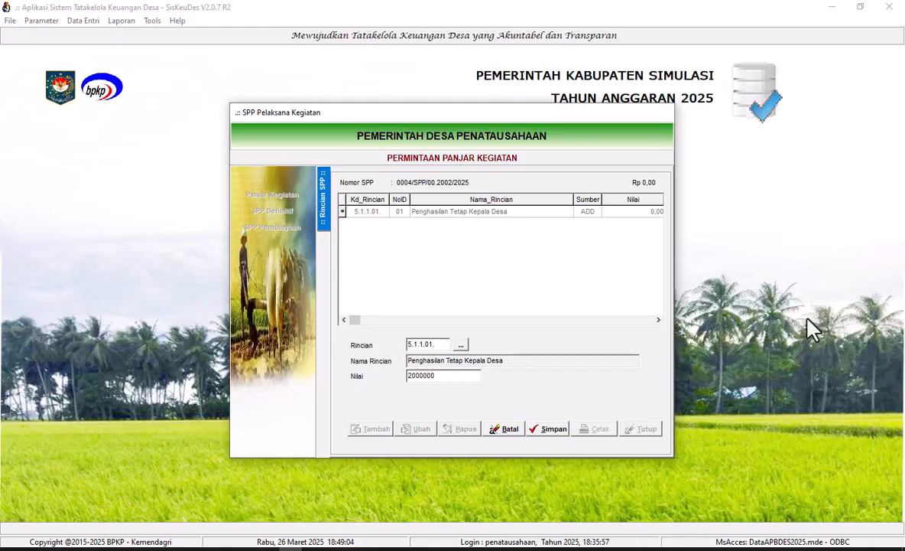
click(552, 430)
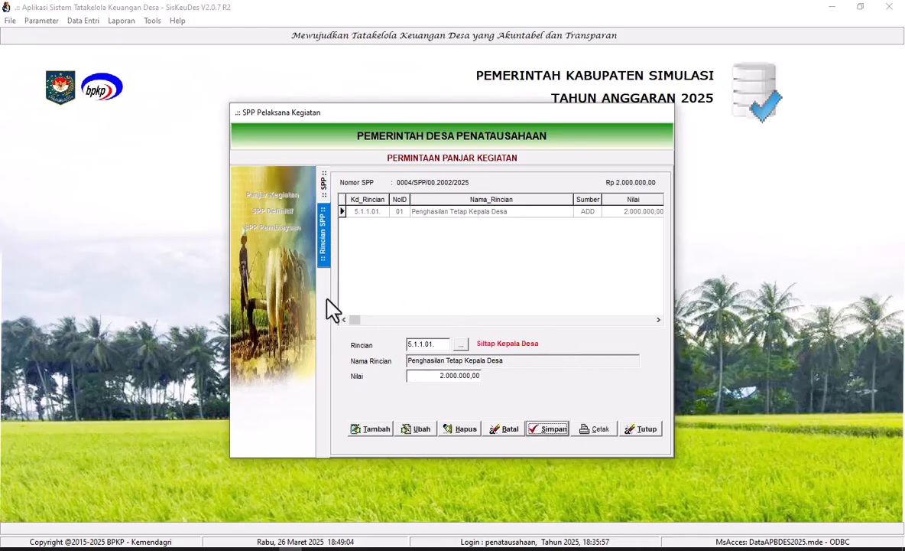
Set the status of the Panjar Siltap Kepala Desa SPP to Final, save it and close the form
click(322, 190)
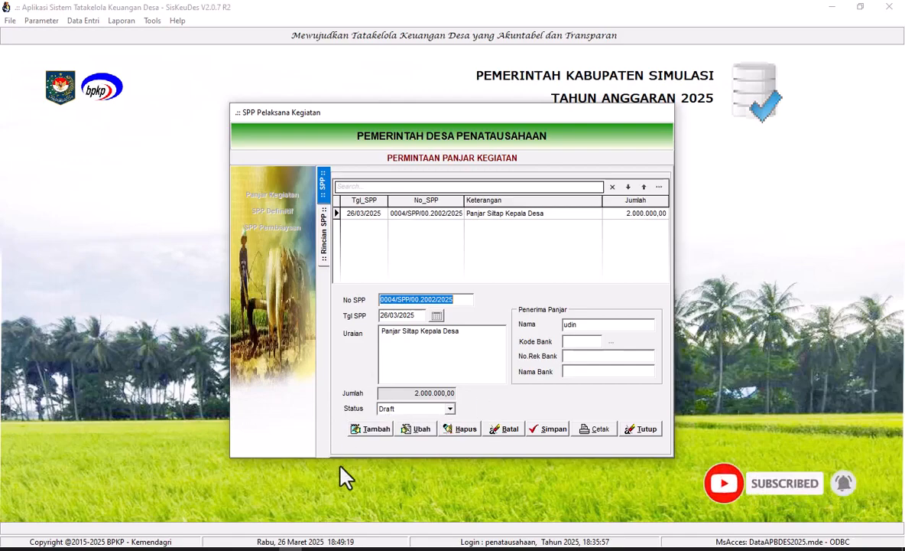
click(428, 431)
click(450, 408)
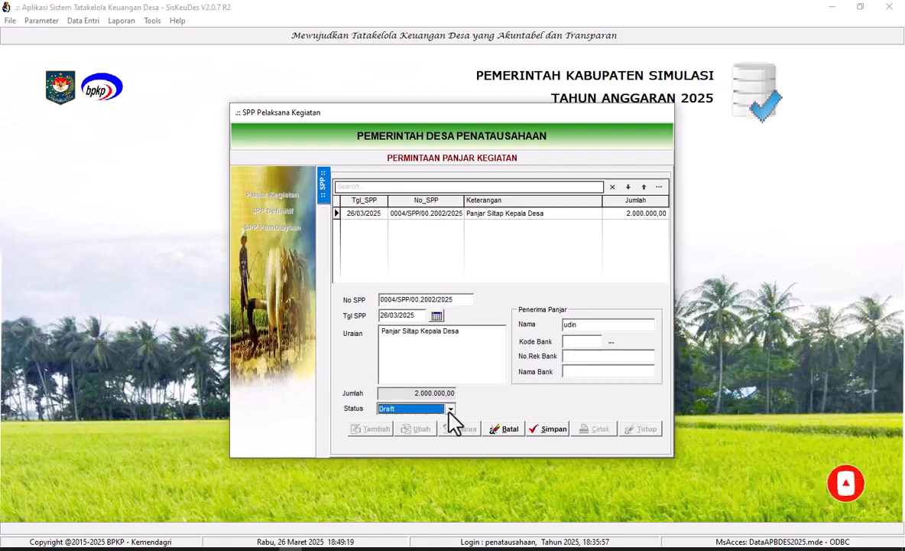
click(398, 429)
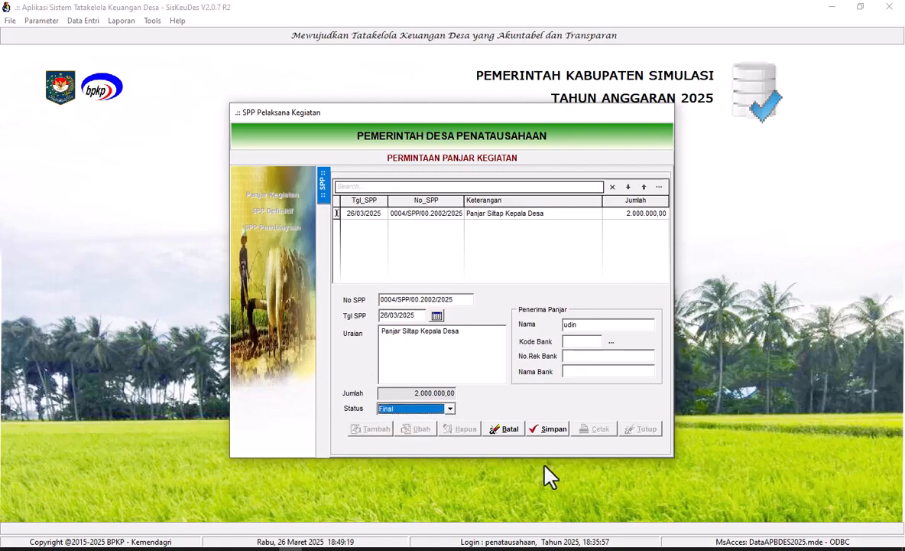
click(553, 430)
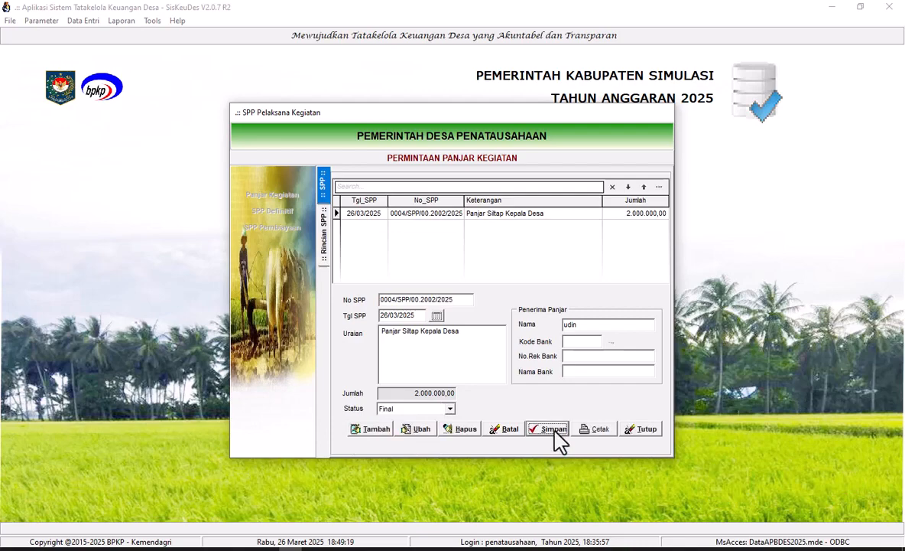
click(642, 430)
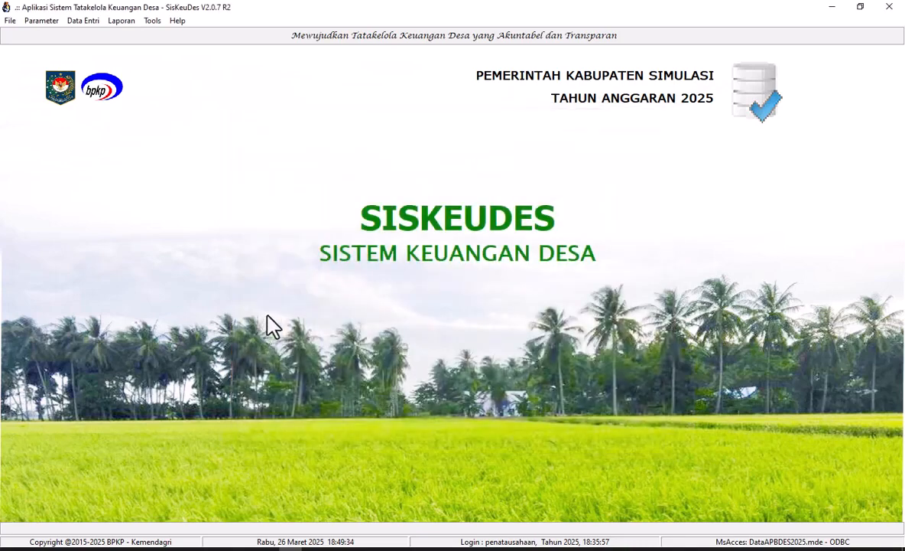
Open the disbursement record for the Panjar Siltap Kepala Desa request from the SPP Belum Cair list in Pencairan SPP
click(84, 21)
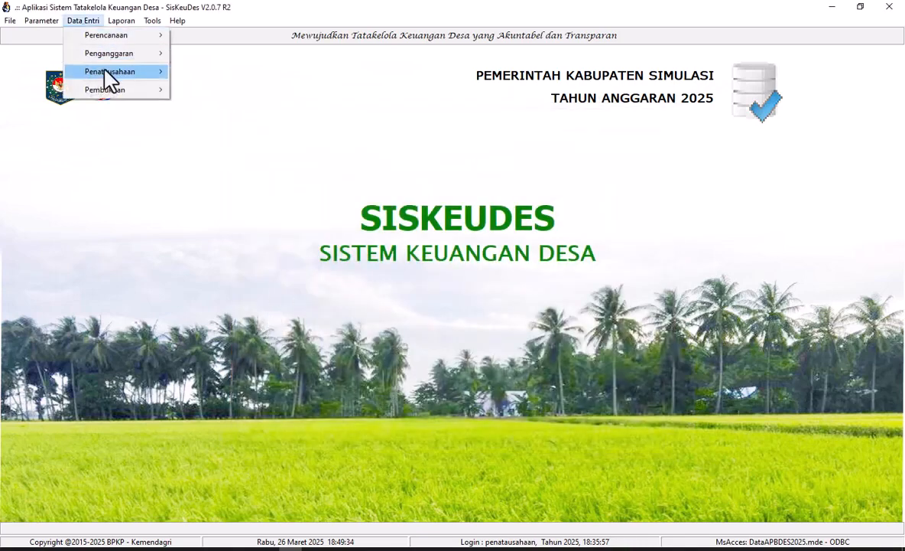
mouse_move(105, 70)
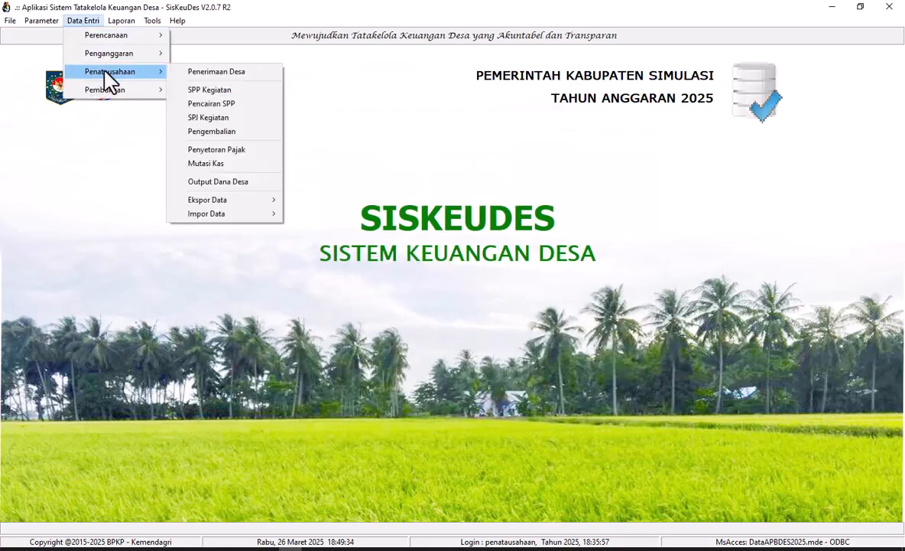
click(218, 104)
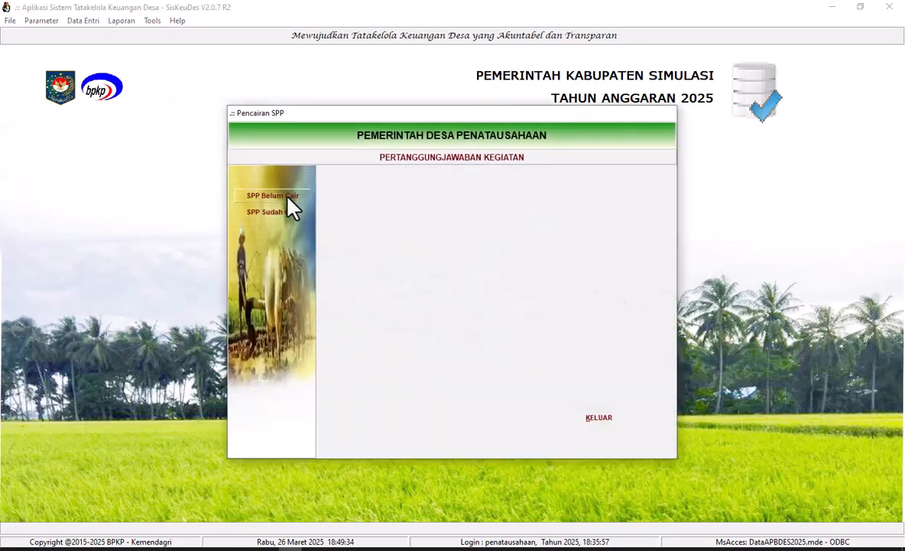
click(288, 197)
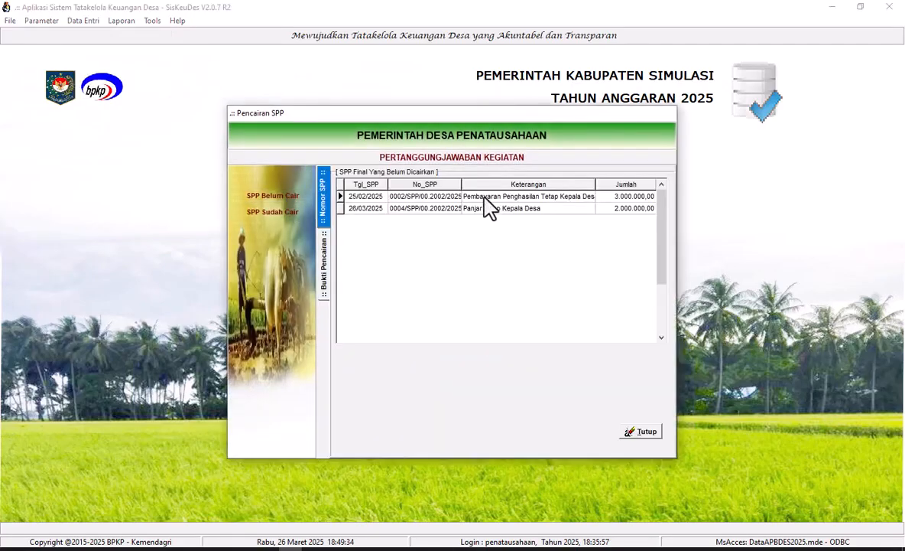
click(538, 217)
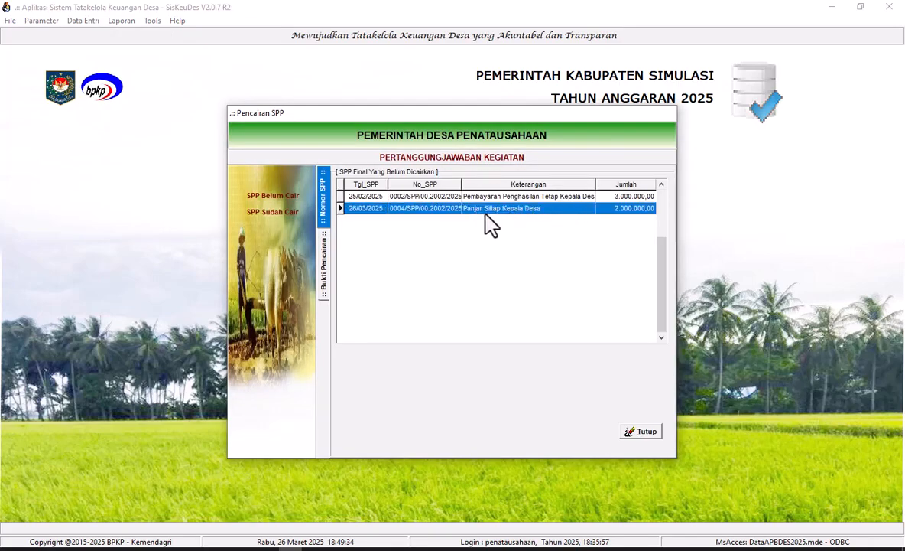
double_click(408, 213)
Add a new disbursement voucher for the selected SPP and set its payment date to 26 March 2025
click(370, 433)
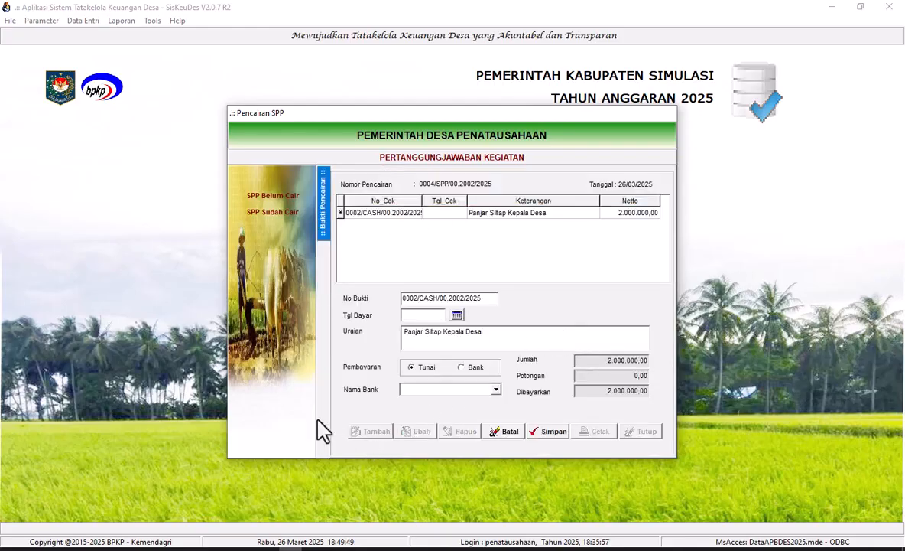
click(456, 315)
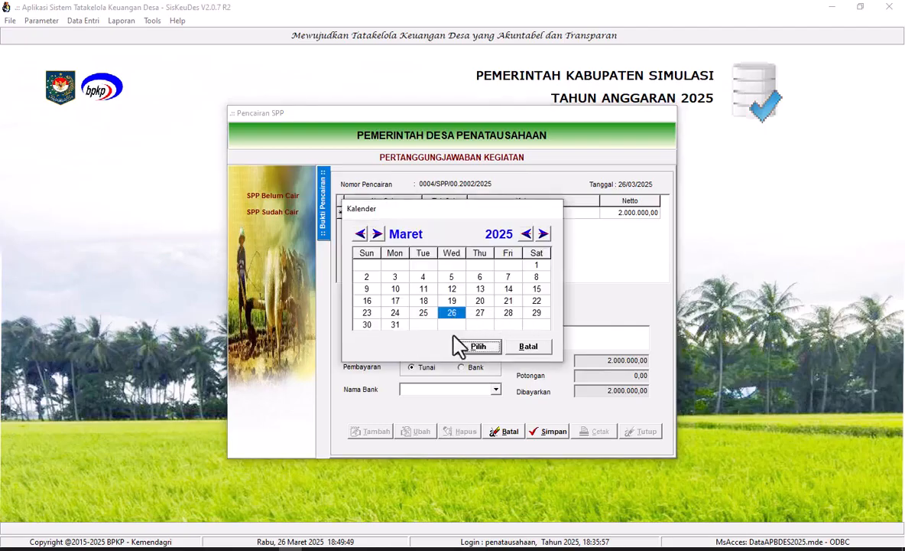
click(478, 347)
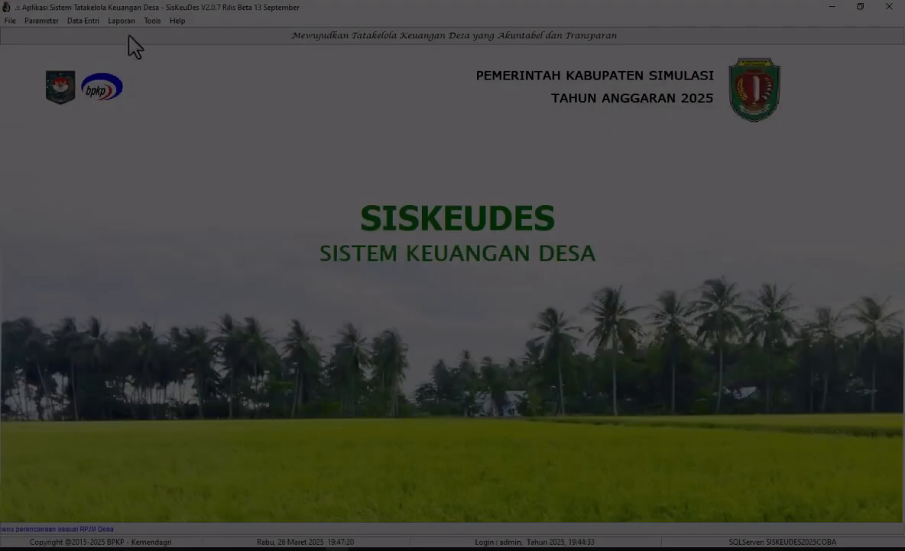
Generate the Buku Pembantu Kas Tunai report for Desa Tewang Papari, Kecamatan Pulau Malan, check the panjar entry and close the report
click(122, 20)
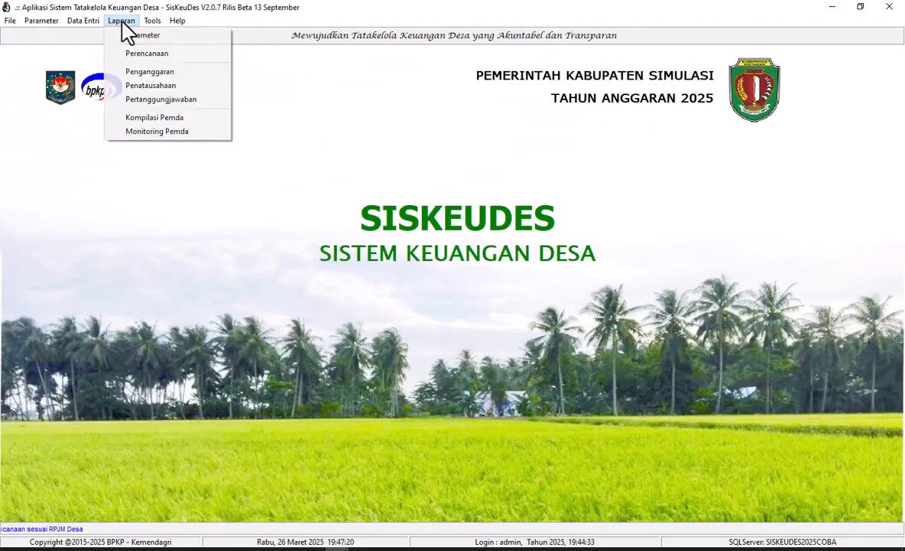
click(162, 85)
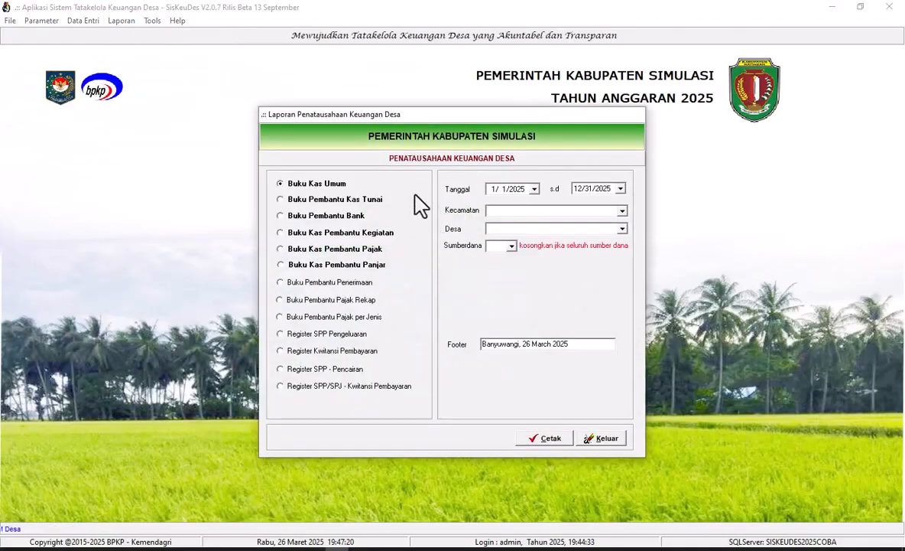
click(325, 198)
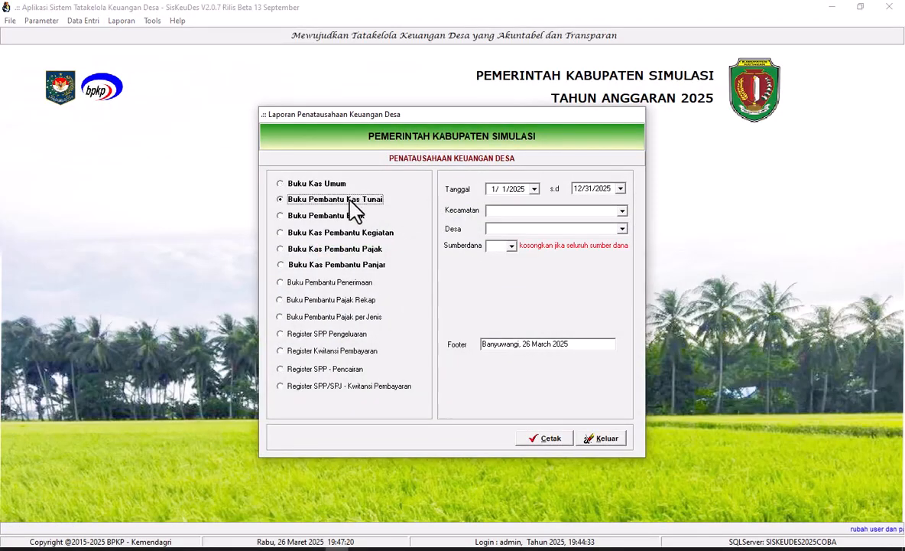
click(622, 211)
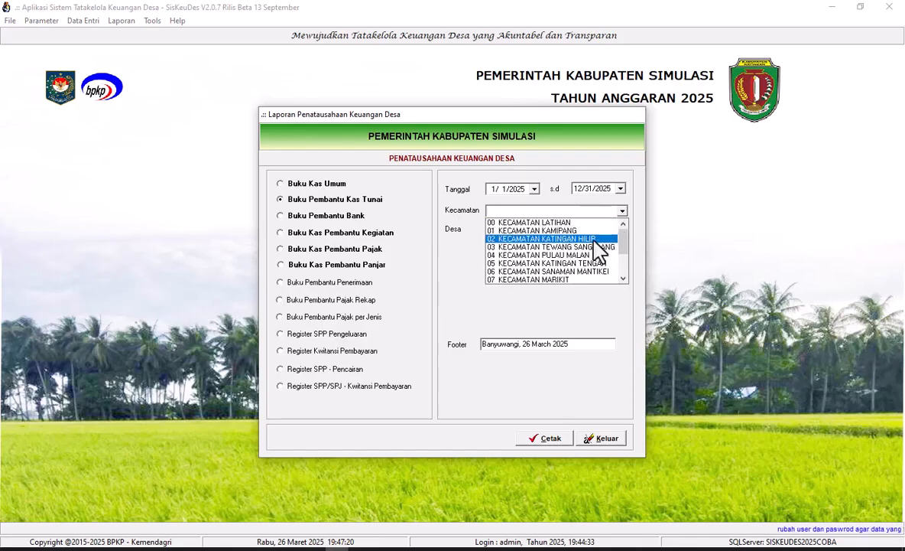
click(597, 255)
click(622, 230)
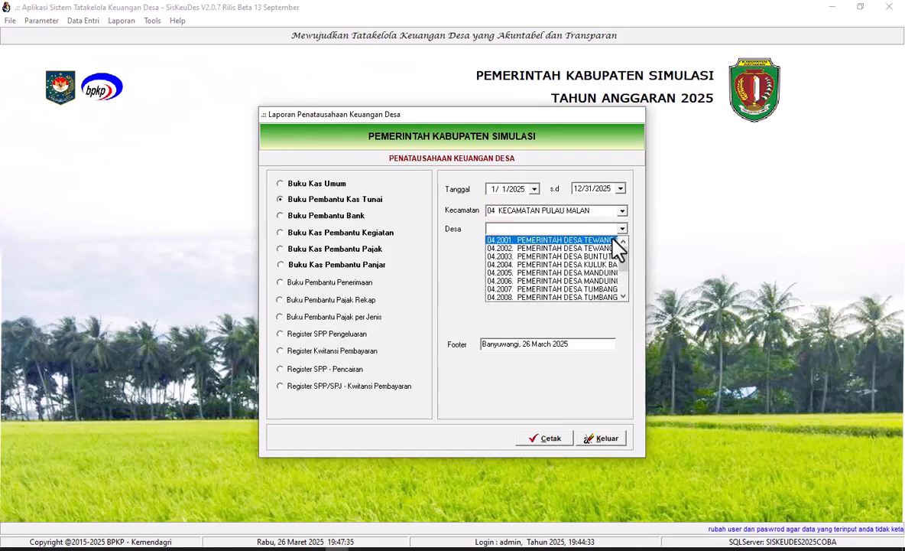
click(616, 240)
click(547, 437)
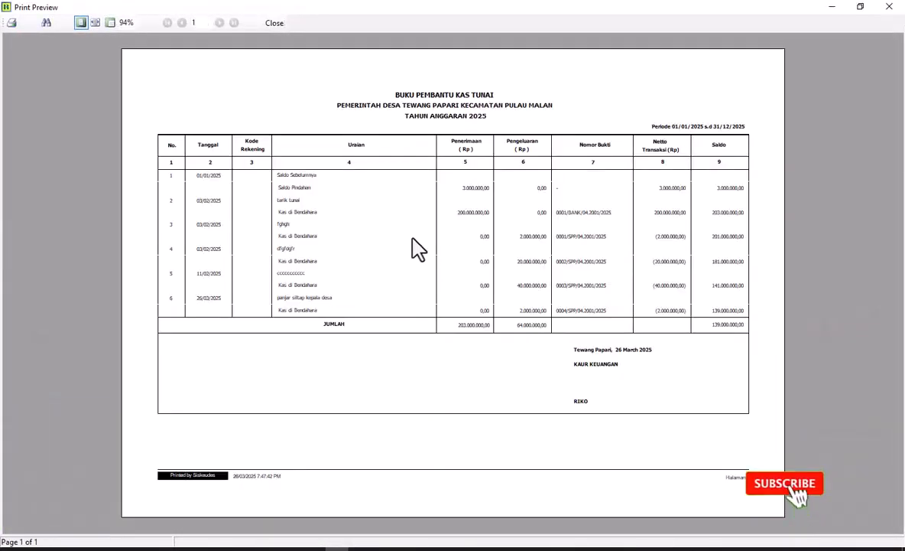
click(94, 23)
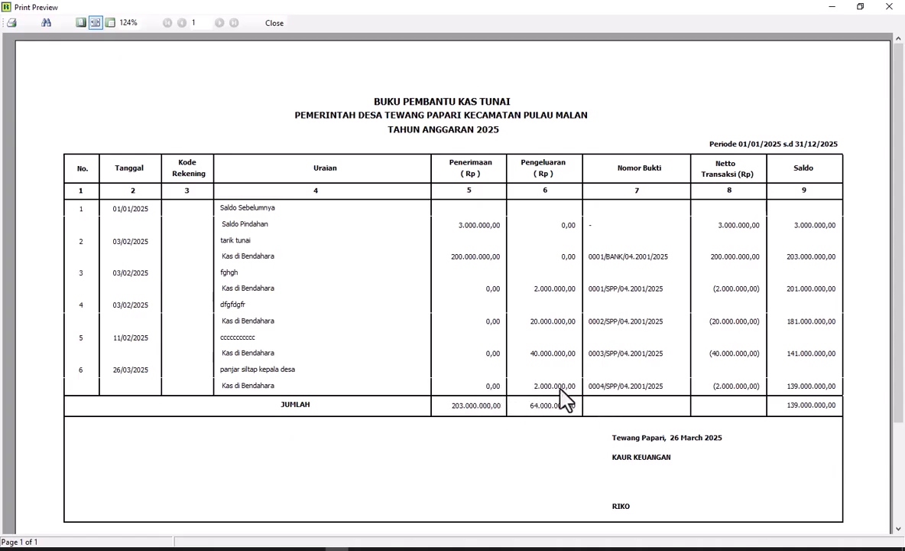
click(276, 23)
click(602, 435)
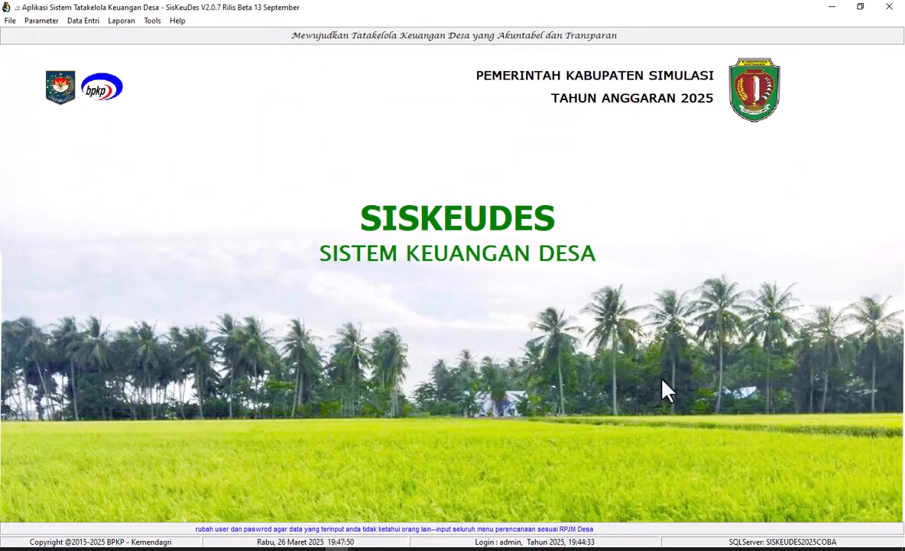
Generate the Laporan Realisasi Anggaran Desa per Kegiatan for Desa Tewang Papari, Kecamatan Pulau Malan, and examine the realization of the Kepala Desa income budget
click(123, 22)
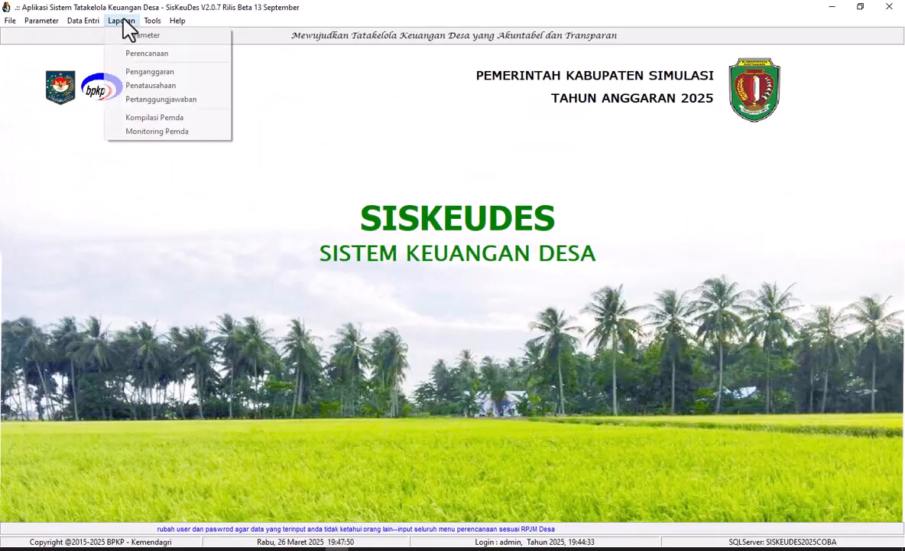
click(164, 99)
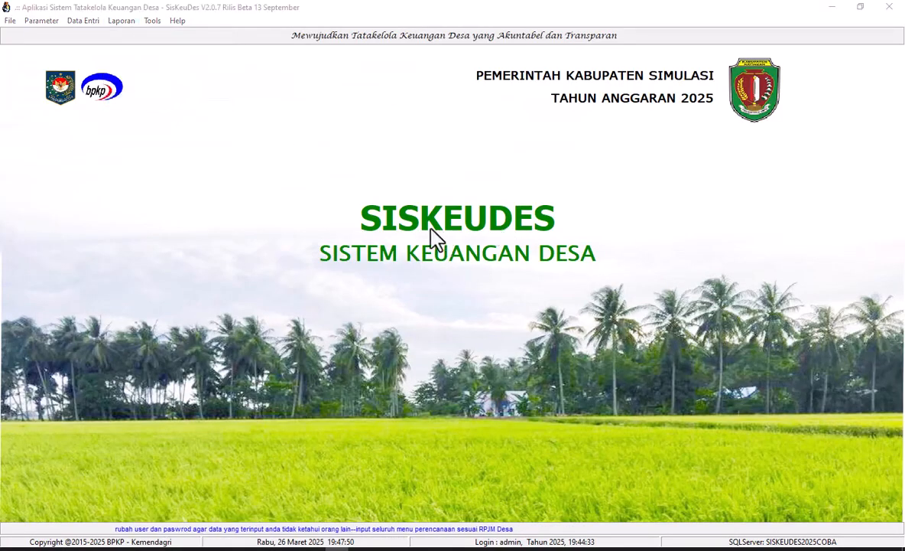
click(276, 208)
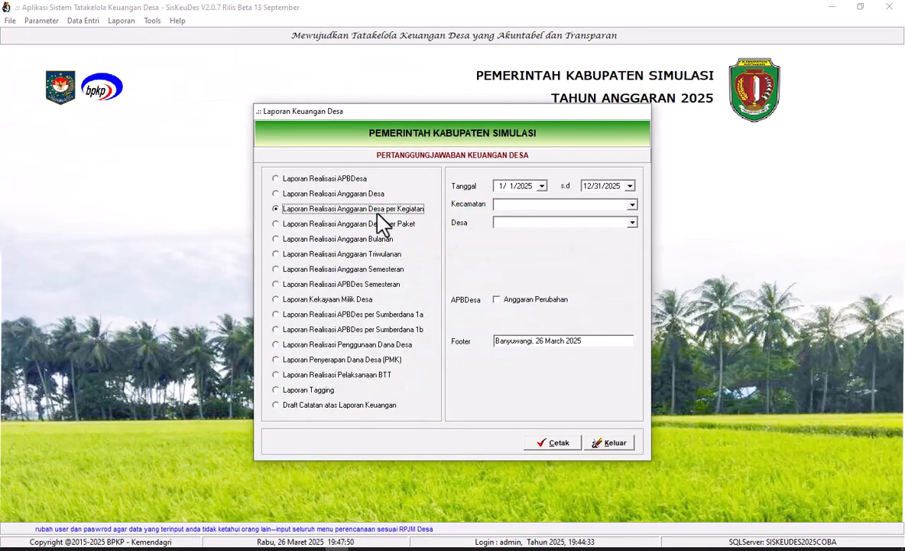
click(631, 205)
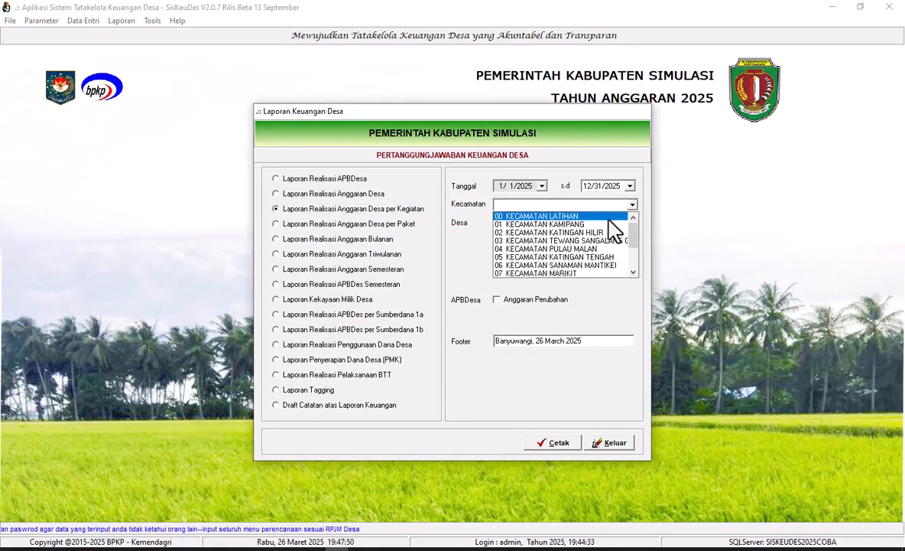
click(606, 249)
click(633, 221)
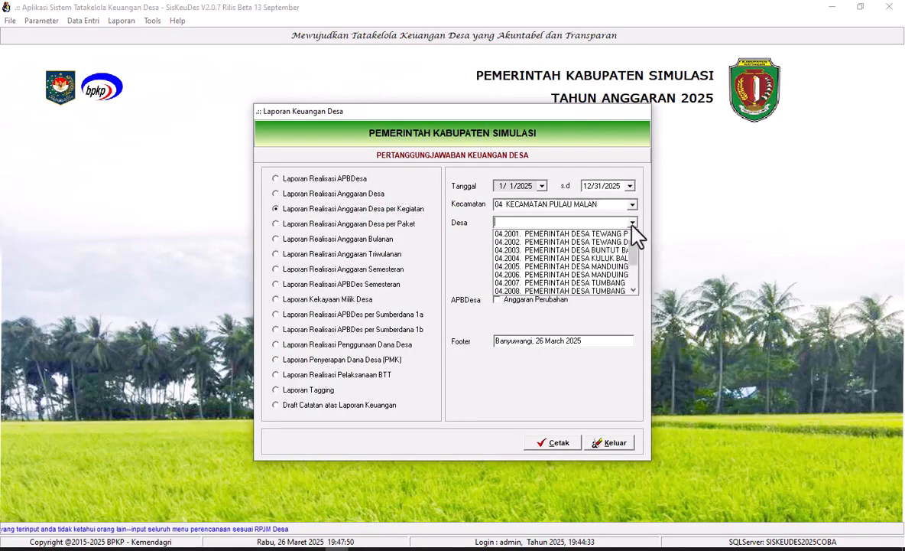
click(632, 229)
click(552, 442)
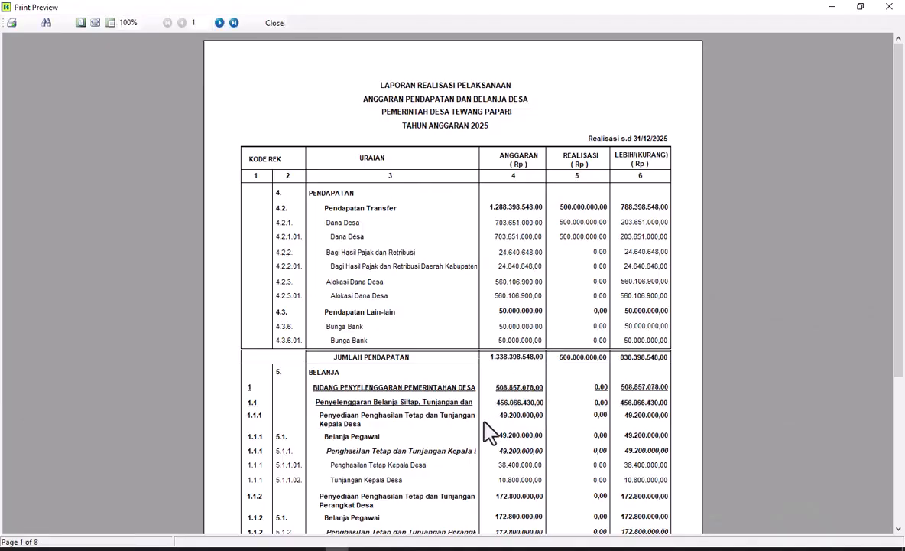
scroll(489, 432, down, 4)
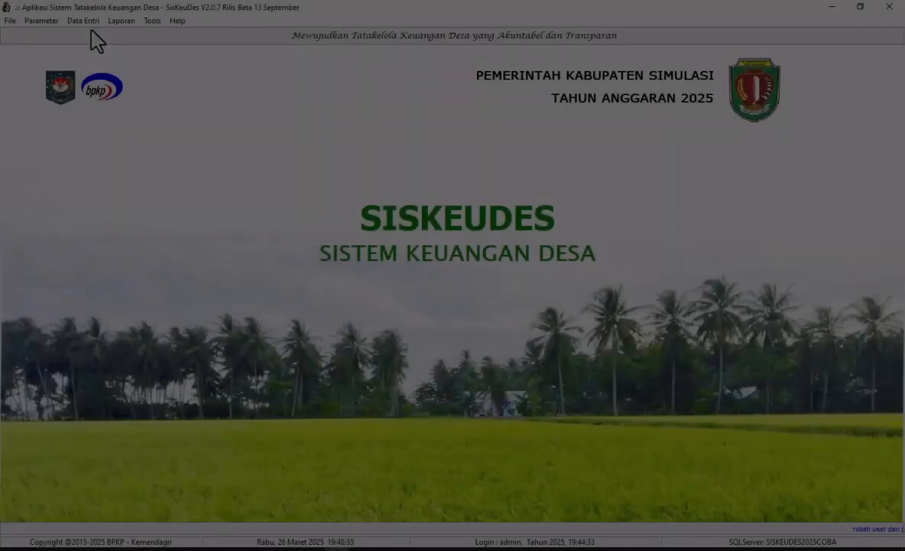
Open the SPJ Panjar Kegiatan records of the panjar siltap kepala desa SPP for Desa Tewang Papari, Kecamatan Pulau Malan
click(83, 20)
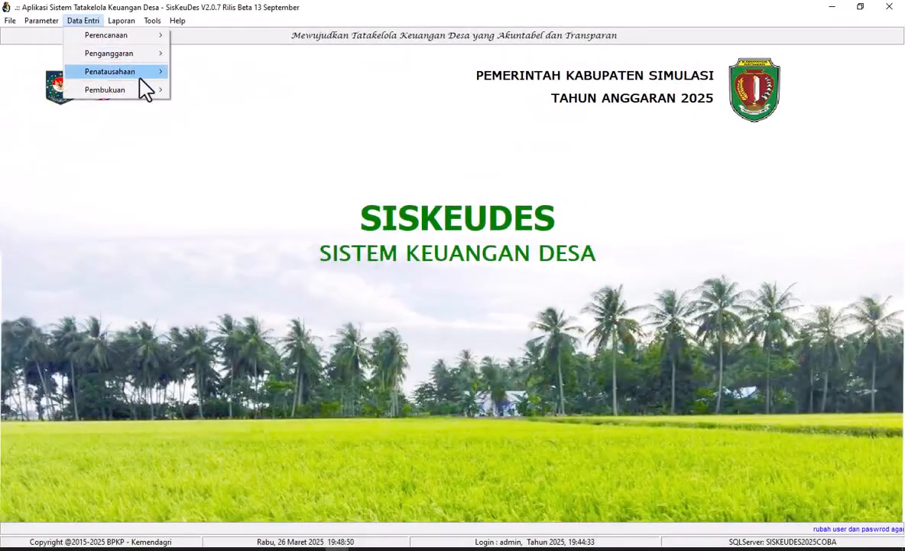
mouse_move(140, 77)
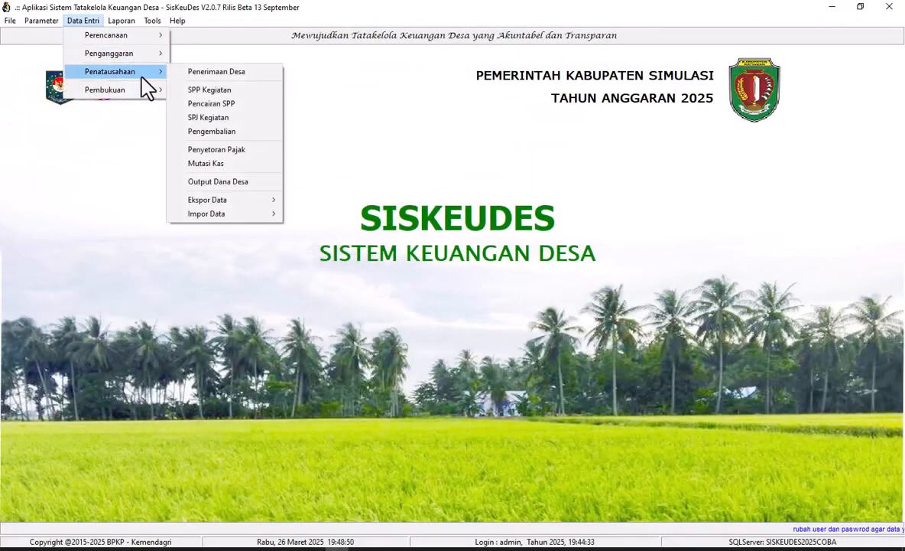
click(221, 117)
click(298, 195)
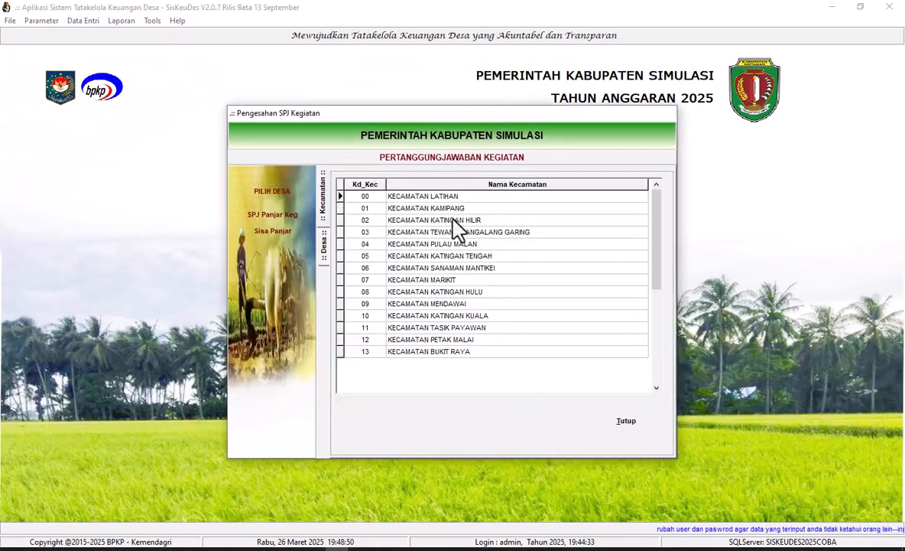
double_click(476, 250)
double_click(521, 198)
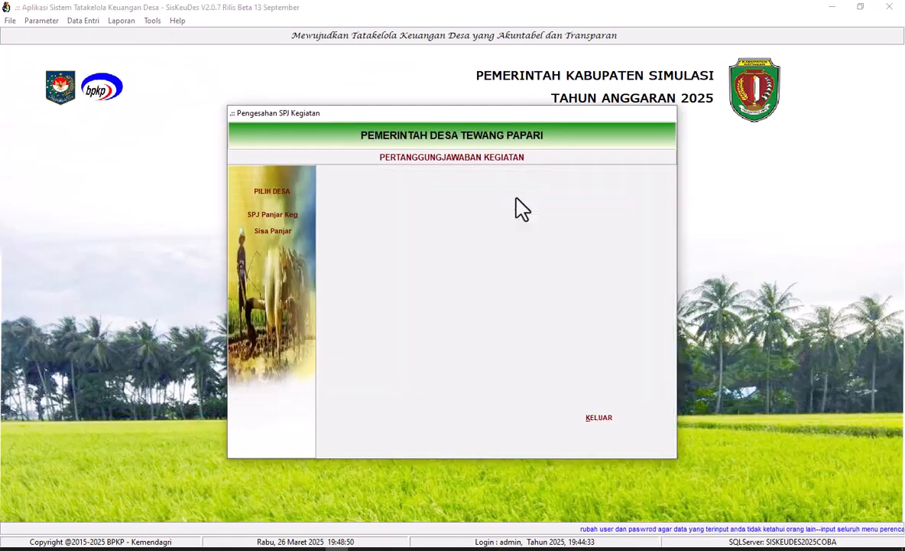
click(283, 222)
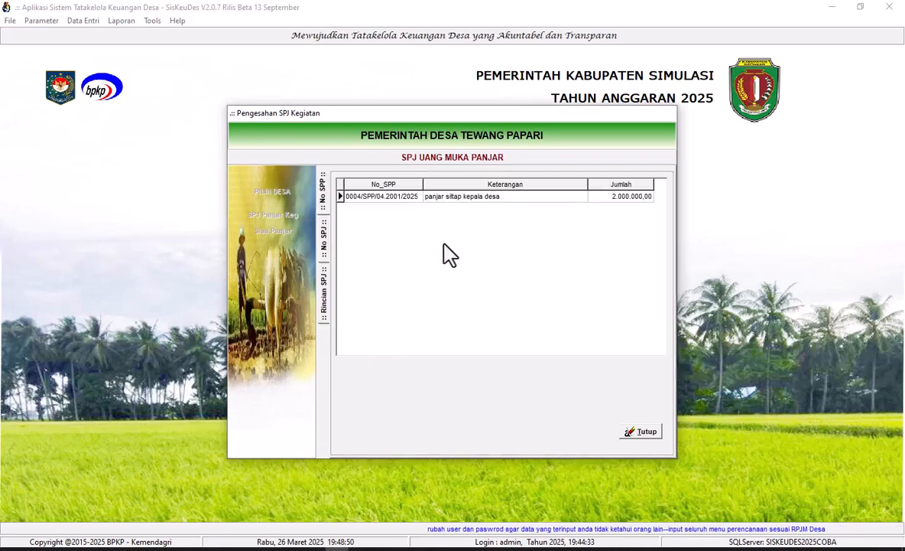
double_click(485, 200)
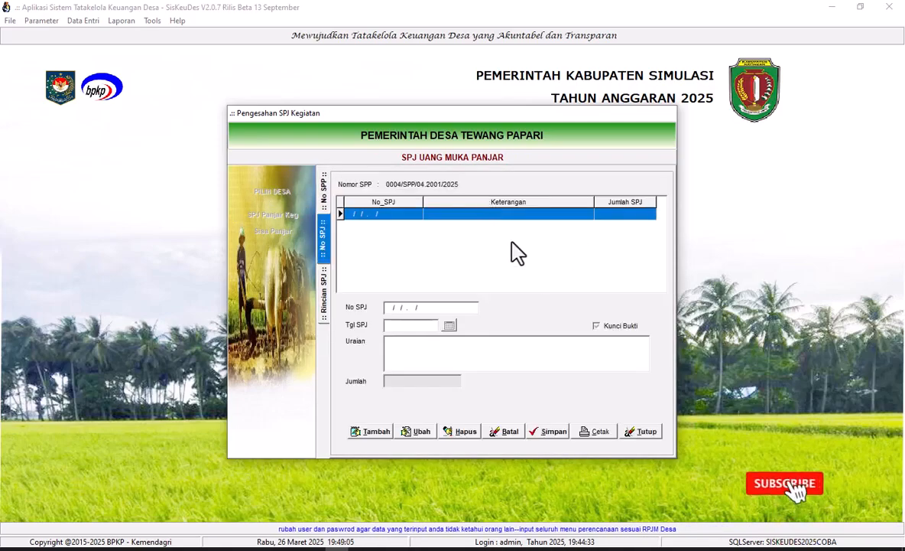
Add an SPJ dated 28 March 2025 with the description "SPJ Panajr Siltap Kepala Desa" and save it
click(375, 431)
click(450, 326)
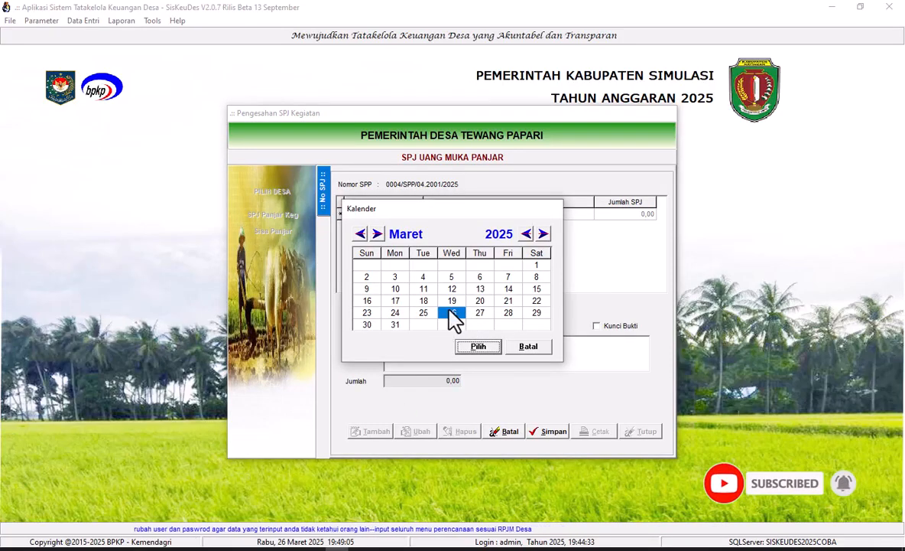
click(503, 313)
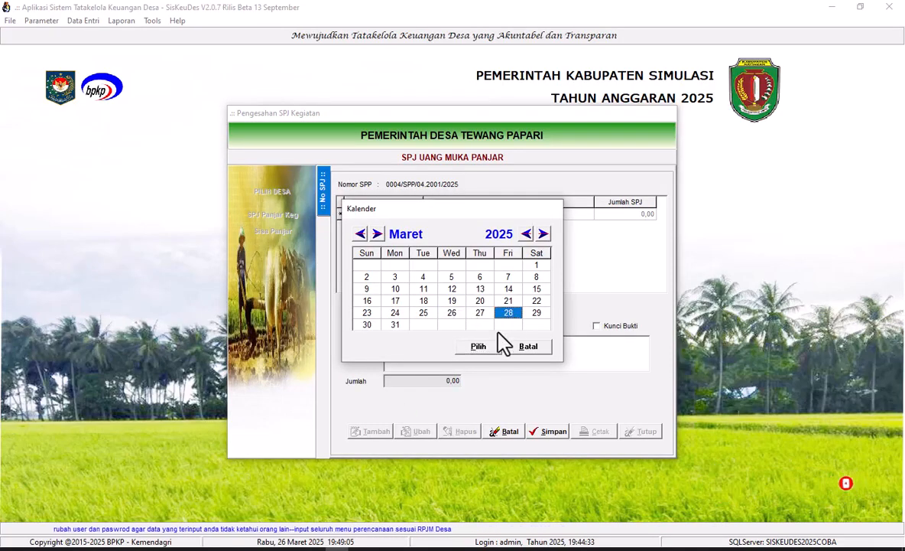
click(479, 347)
click(444, 349)
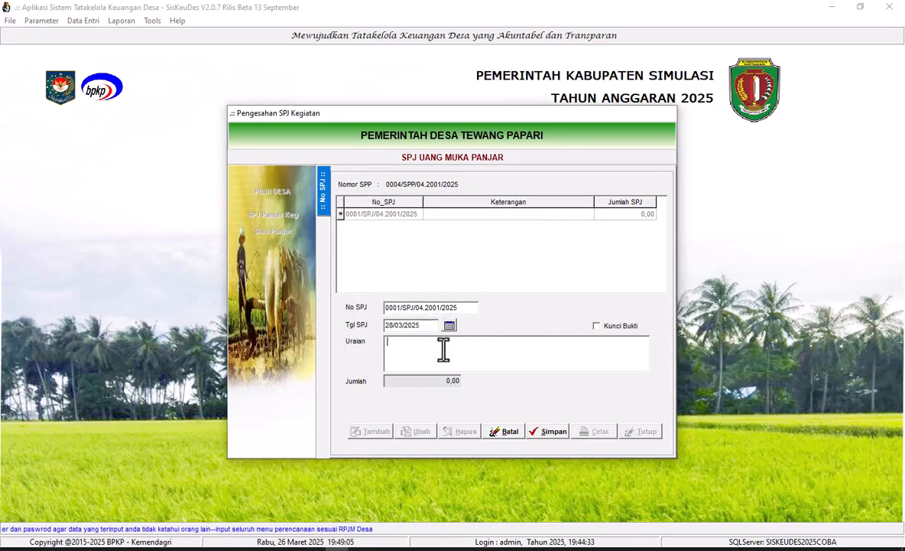
text(SPJ Panajr Siltap Kepala Desa)
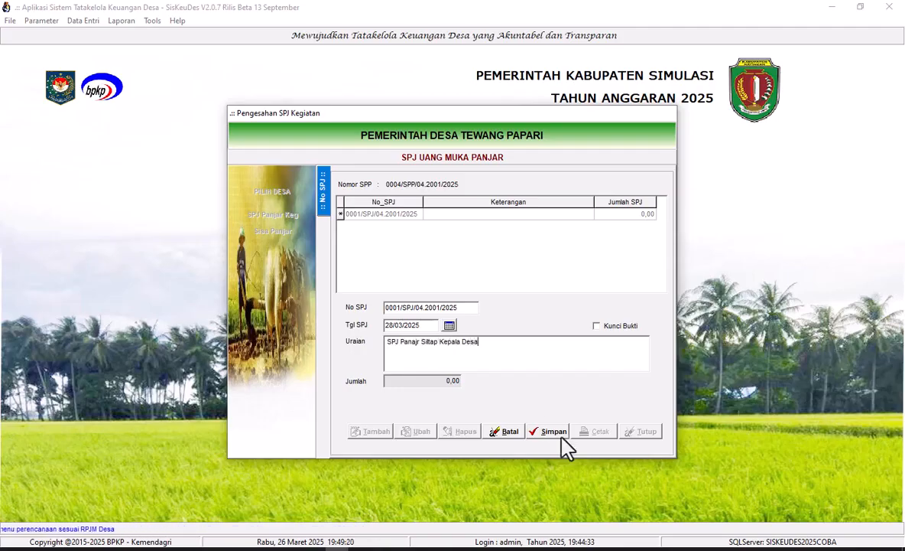
click(556, 433)
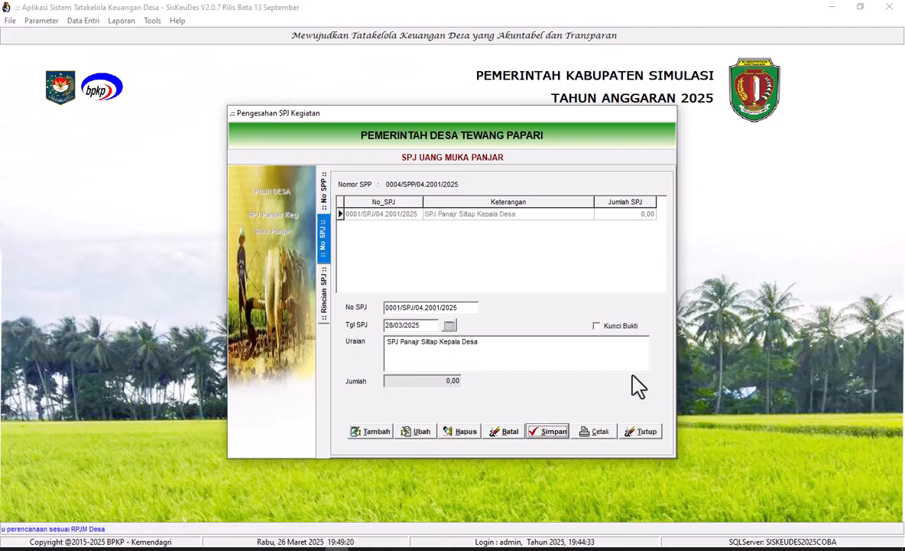
Add the disbursed budget line 5.1.1.01 Penghasilan Tetap Kepala Desa to the details of the new SPJ and save it
double_click(540, 215)
click(377, 434)
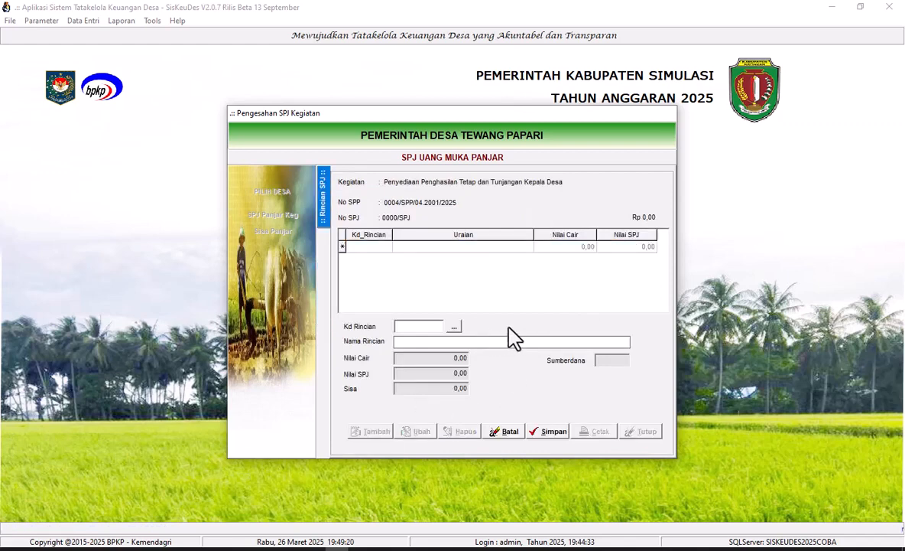
click(456, 327)
click(459, 209)
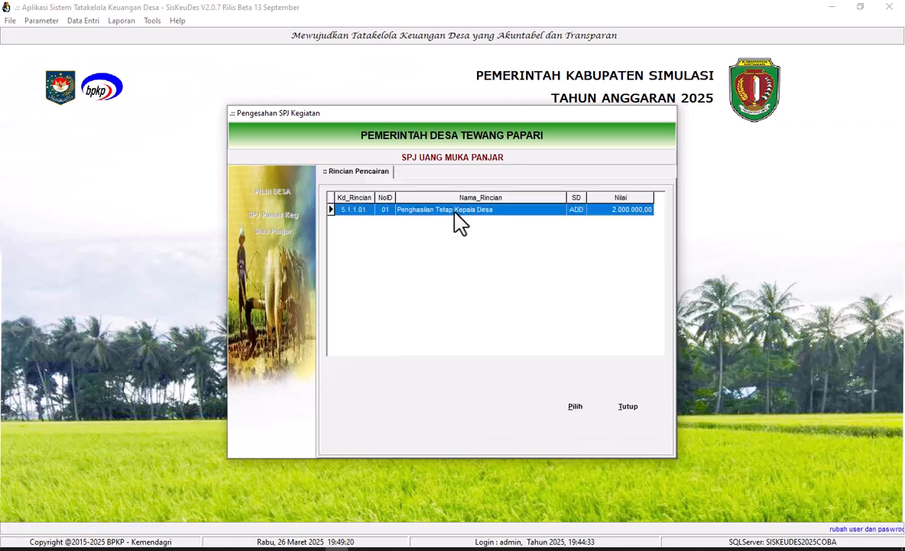
click(574, 408)
click(549, 432)
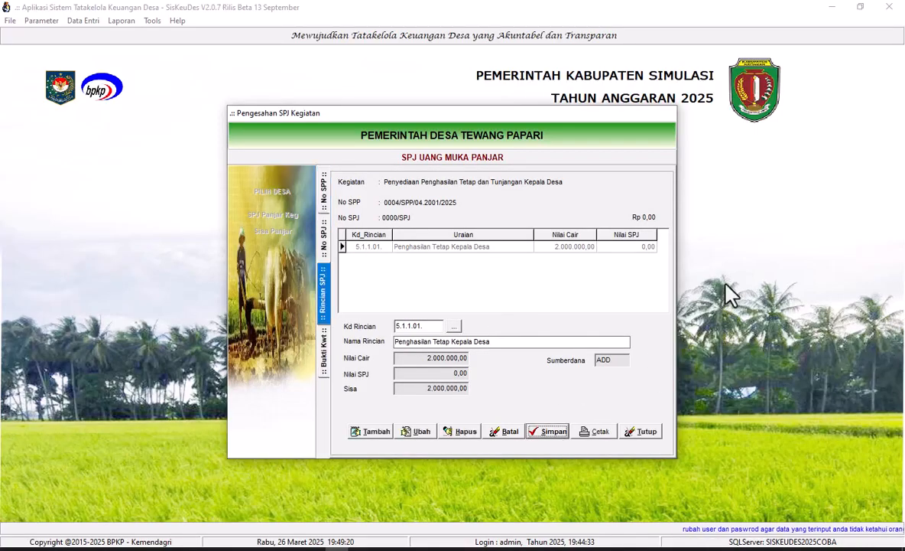
Add a receipt to the Penghasilan Tetap Kepala Desa line, dated 26/03/2025, with the description "Siltap kepala desa Ub . Januari"
double_click(483, 248)
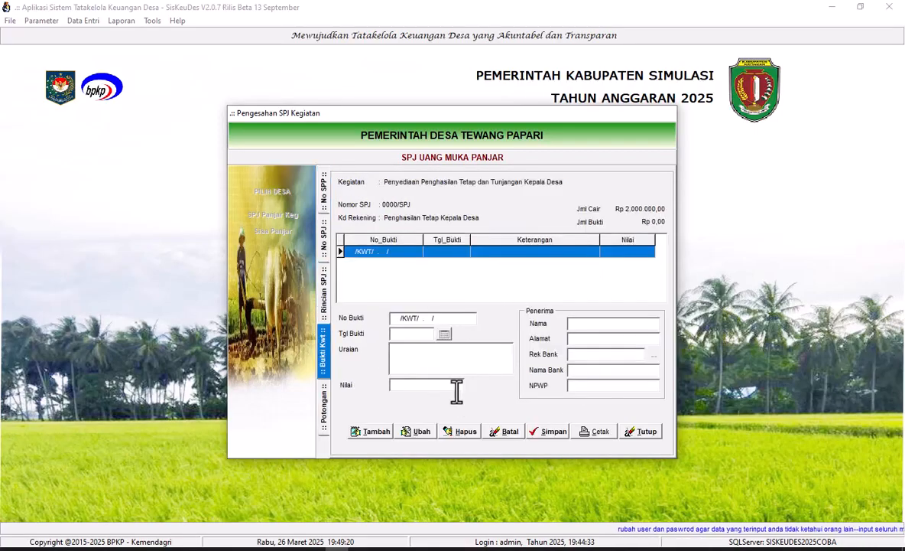
click(376, 431)
click(444, 333)
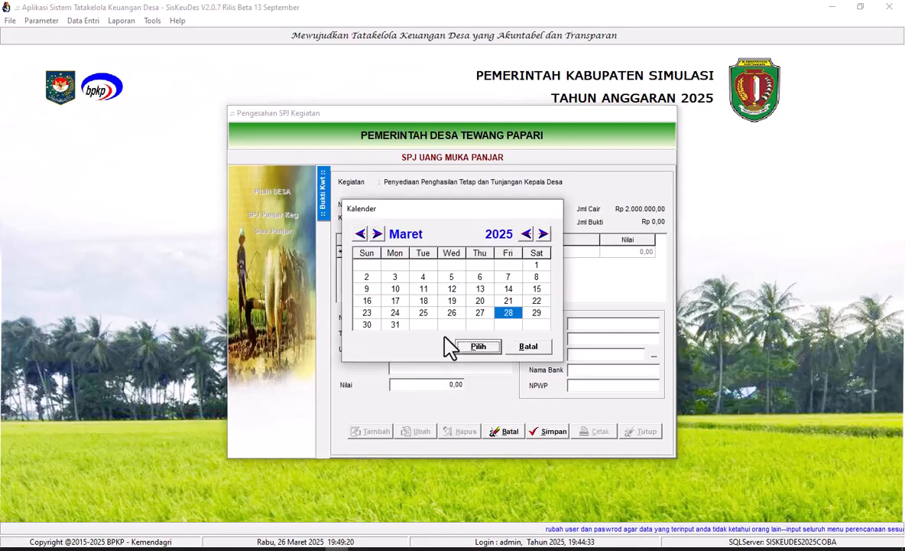
click(452, 312)
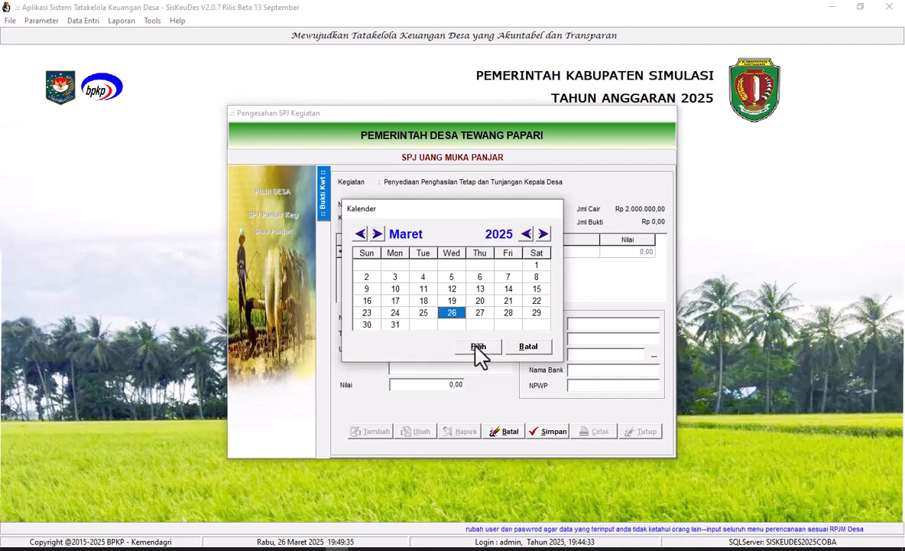
click(477, 346)
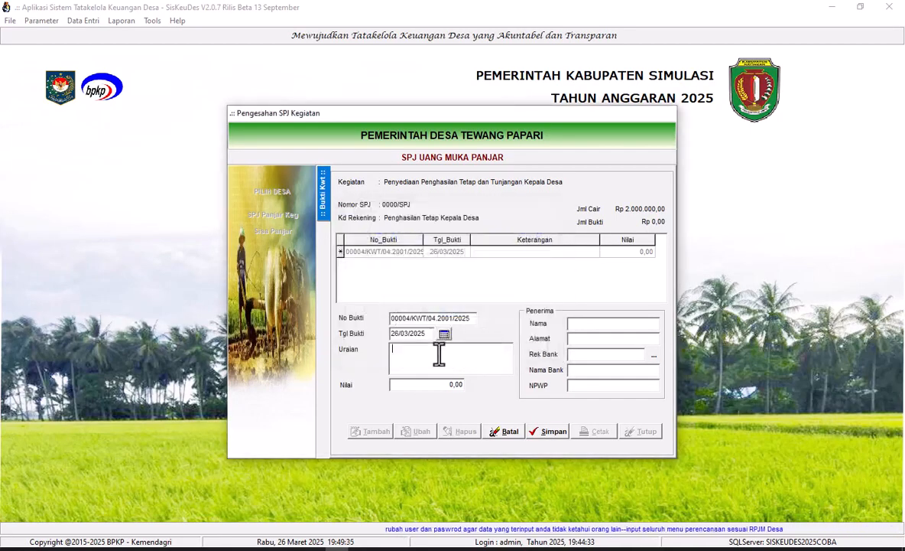
text(Siltap)
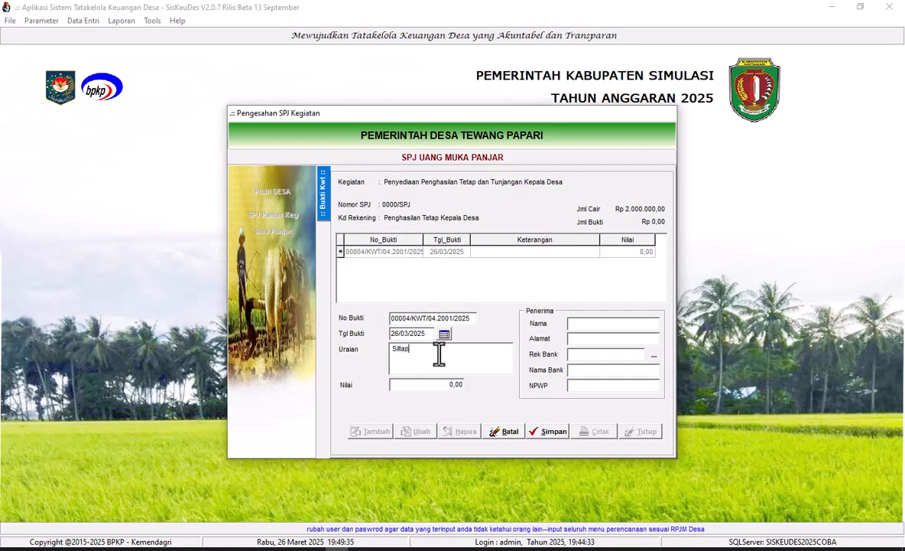
text( kepala desa U)
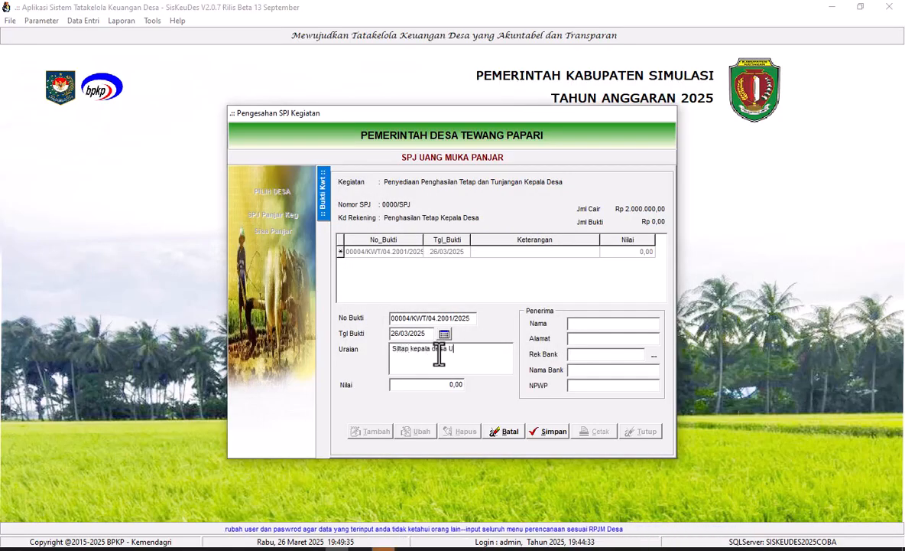
text(b . Janu)
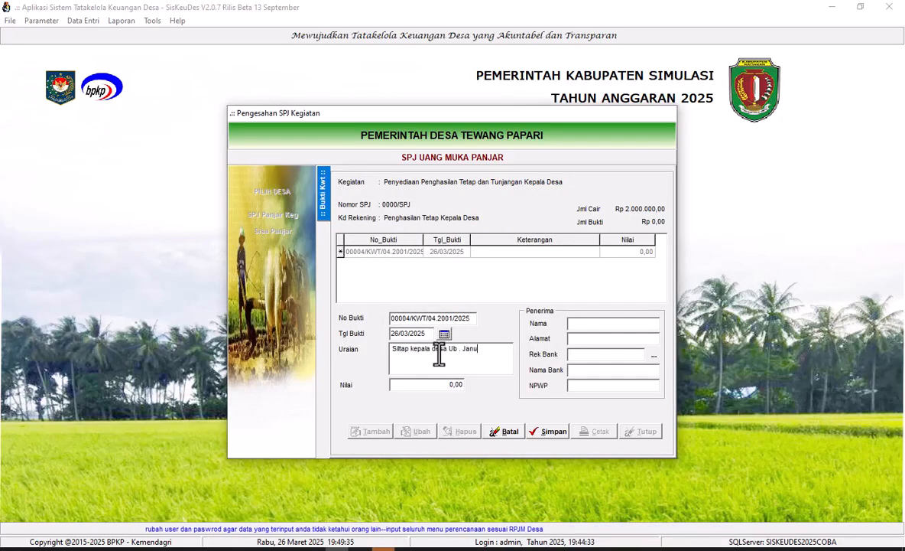
text(ari)
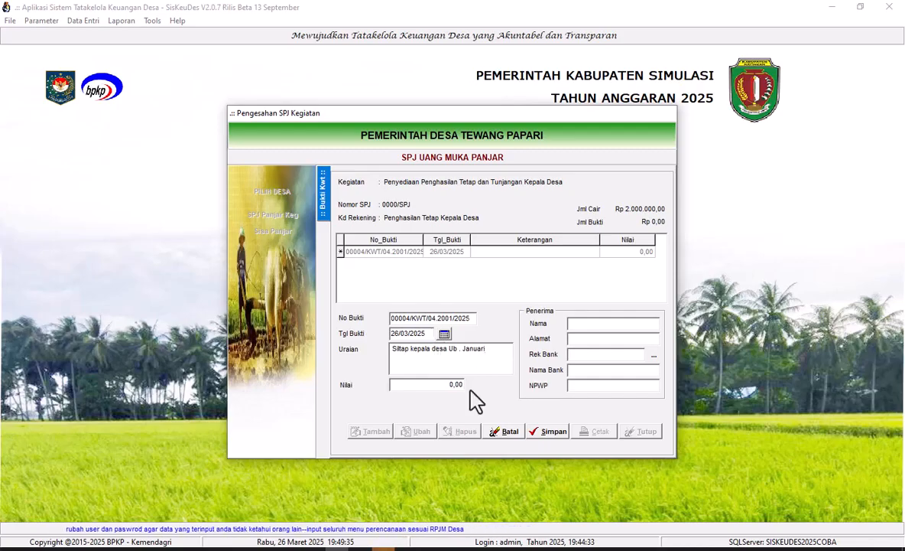
Set the receipt's value to 2.000.000 and the recipient name to the placeholder "aa", save it, and close the SPJ form
click(457, 385)
text(2000)
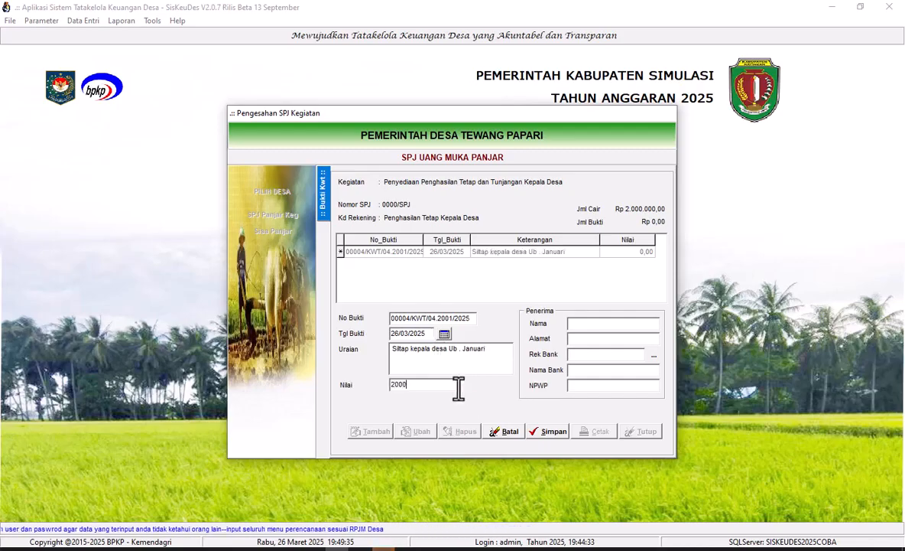
text(000)
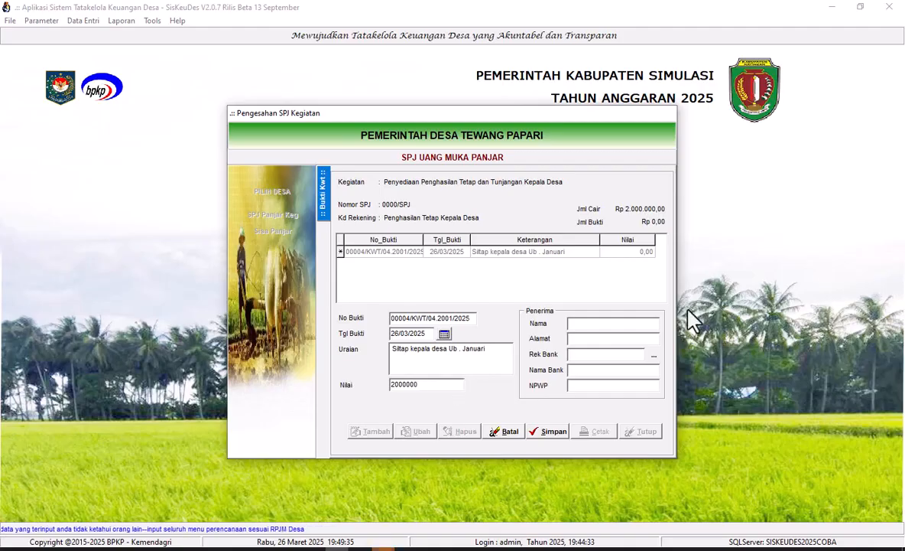
click(601, 324)
text(a)
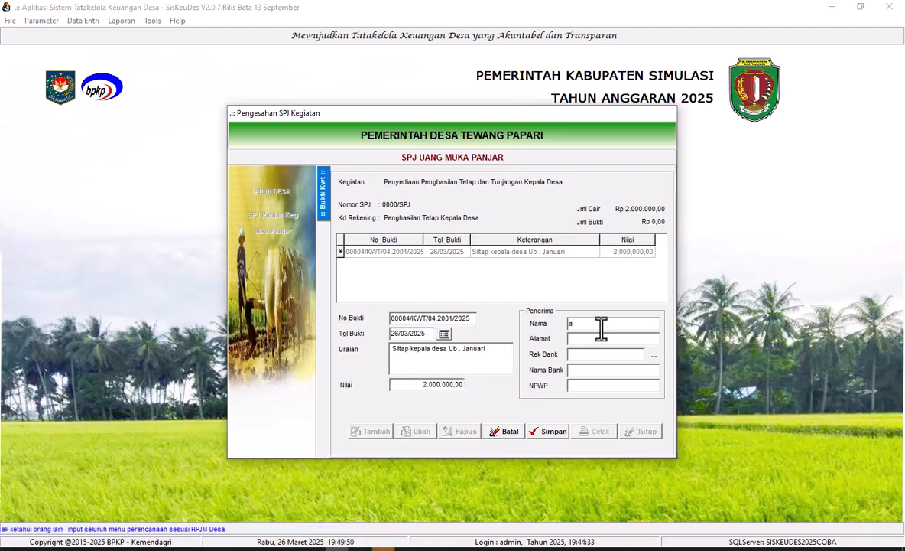
text(a)
click(569, 430)
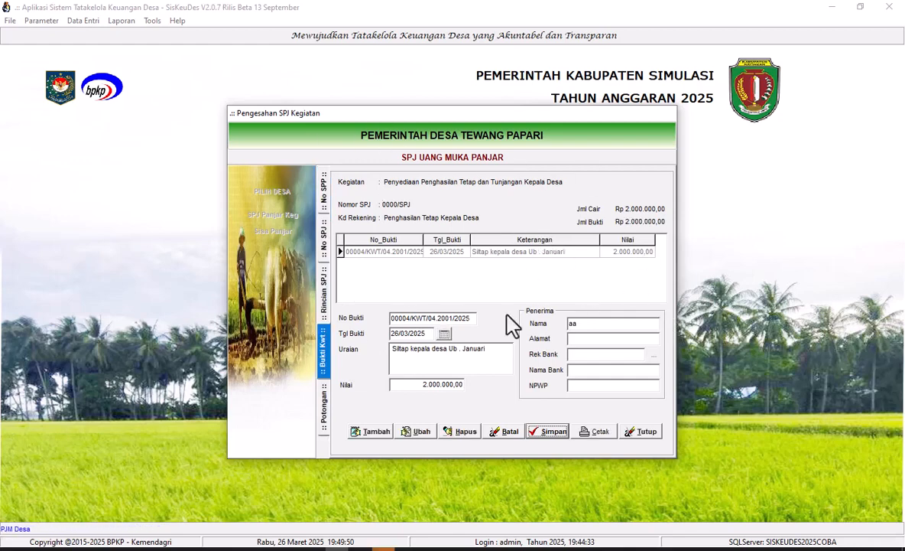
click(647, 433)
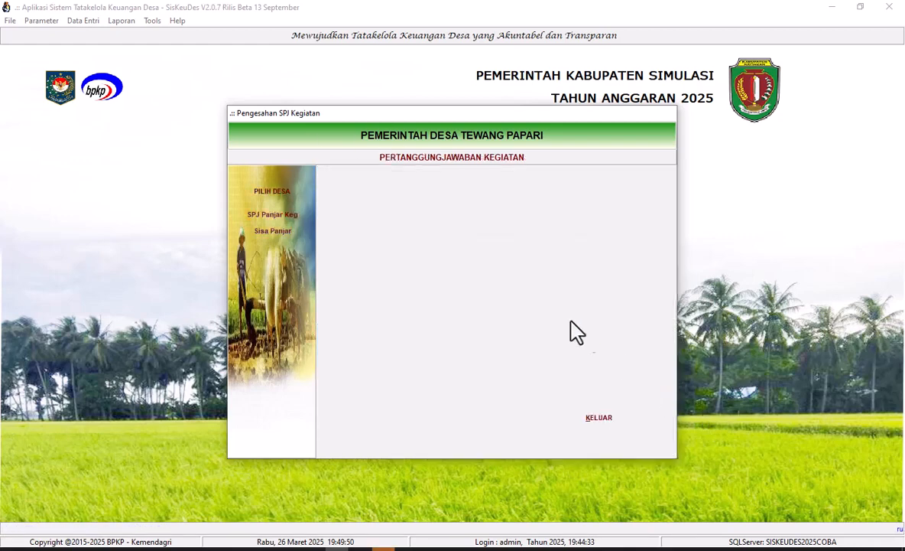
click(603, 420)
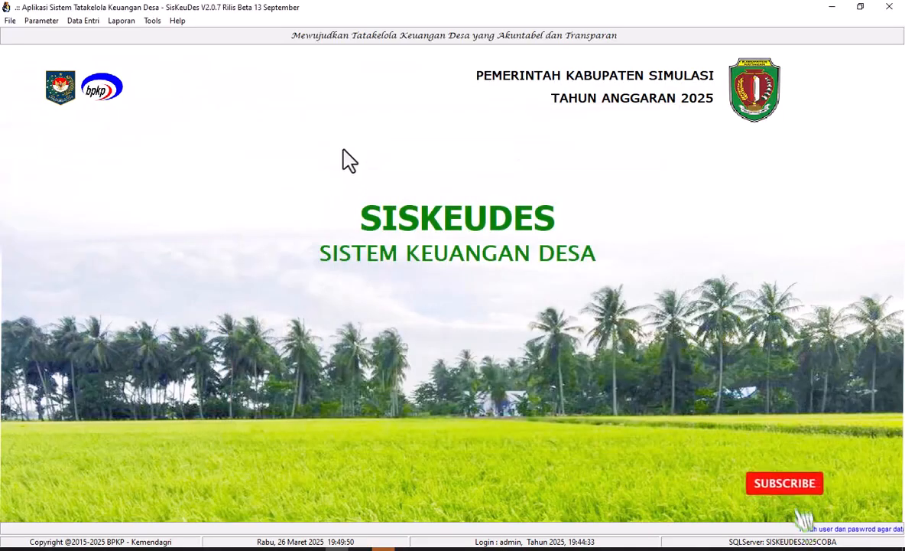
Generate the Laporan Realisasi Anggaran Desa per Kegiatan for Desa Tewang Papari, Kecamatan Pulau Malan, and examine the realization of Penghasilan Tetap Kepala Desa
click(121, 23)
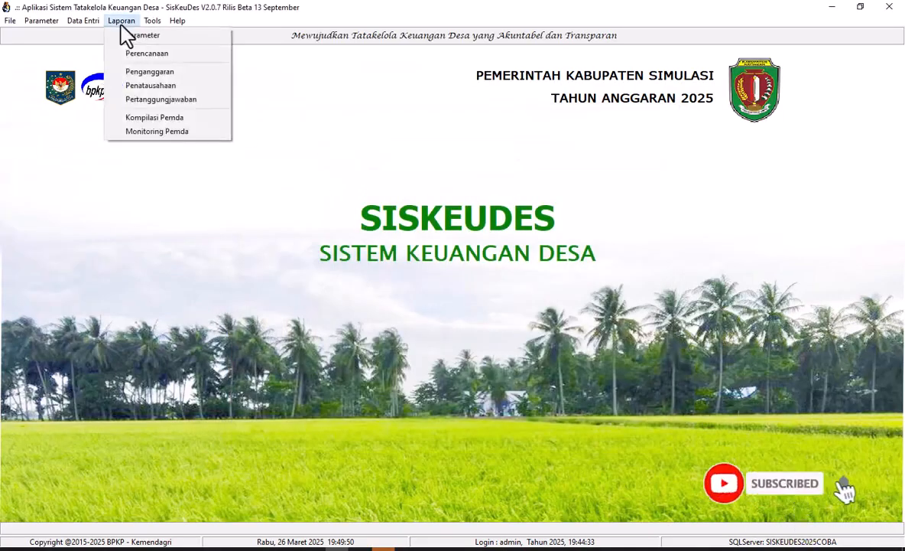
click(167, 99)
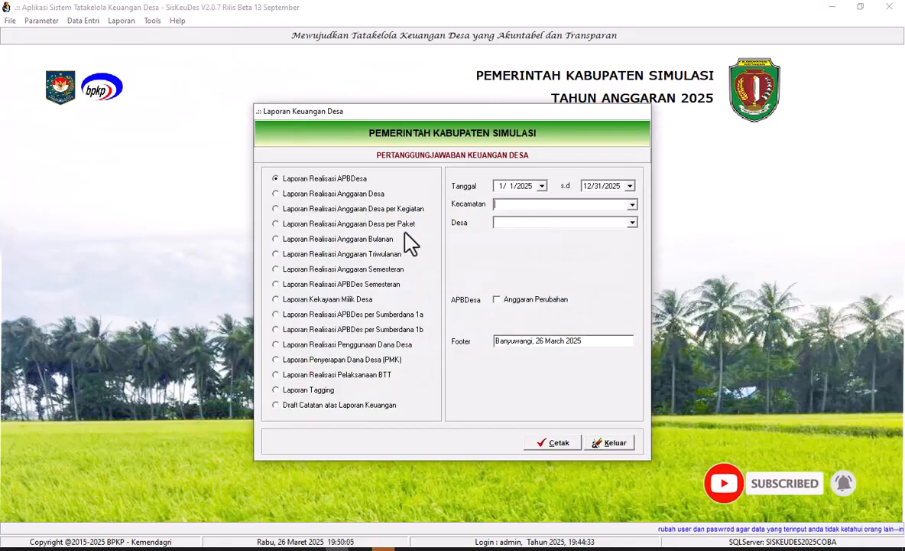
click(384, 209)
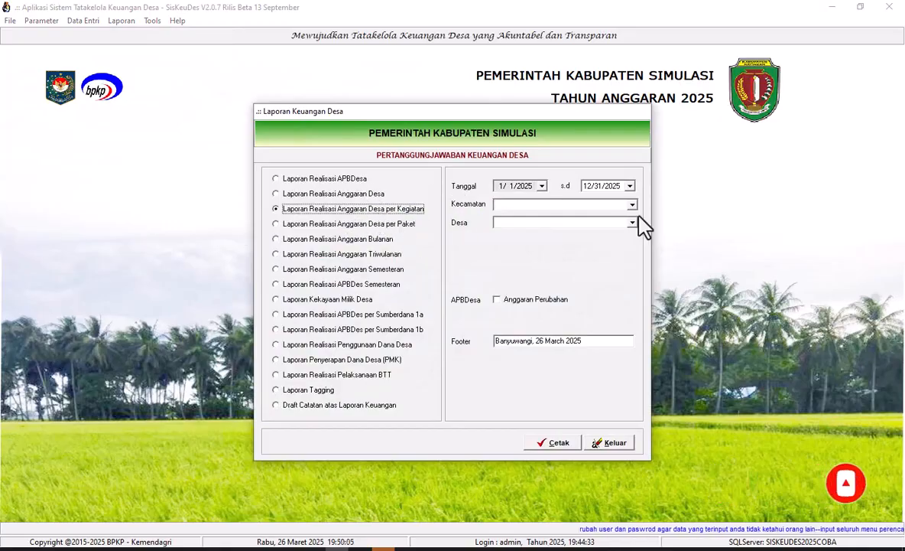
click(632, 205)
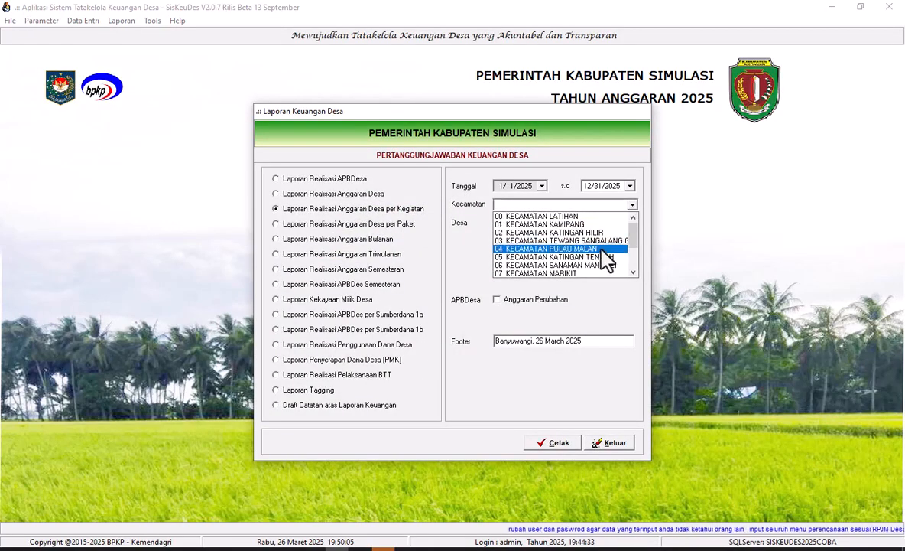
click(608, 249)
click(634, 223)
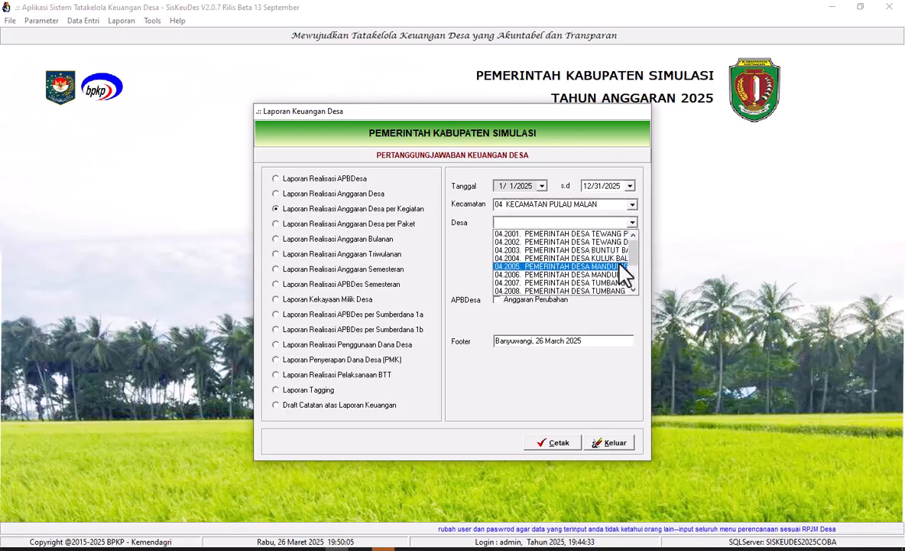
click(616, 234)
click(553, 444)
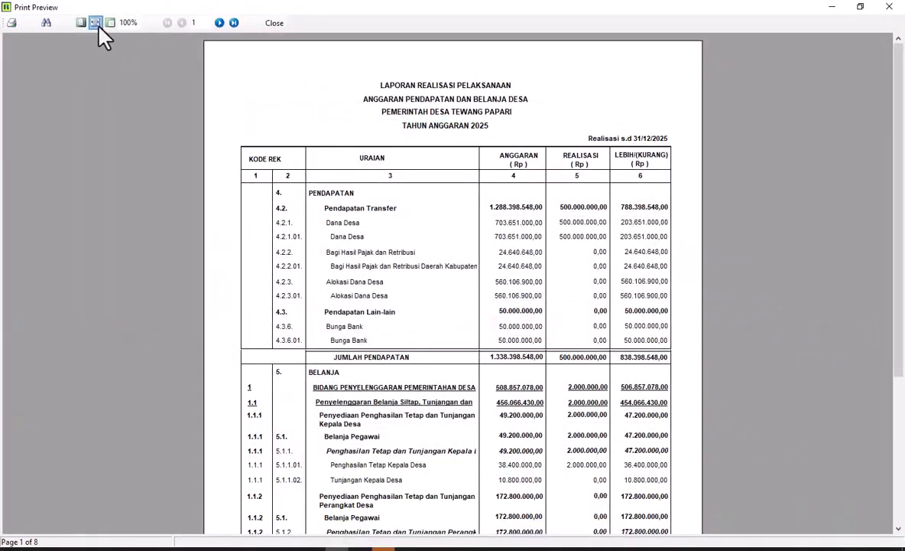
click(94, 23)
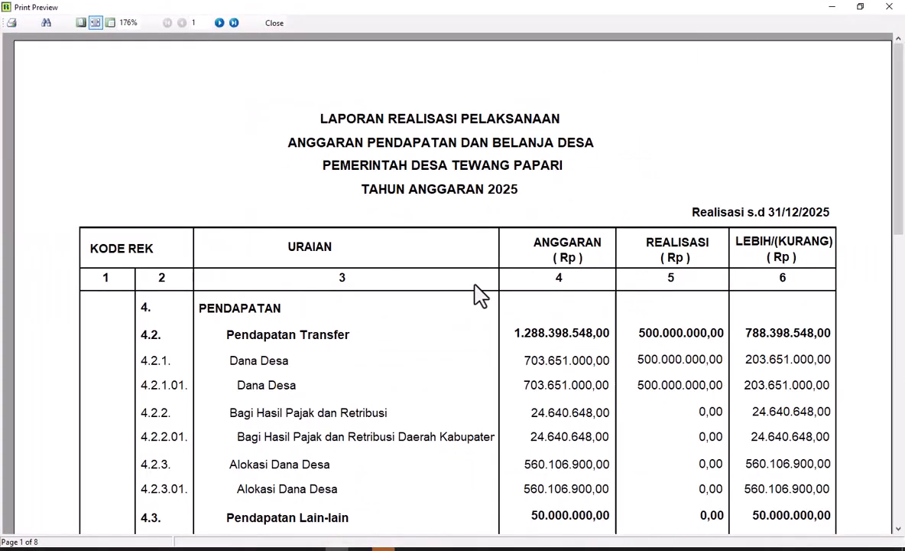
scroll(489, 302, down, 5)
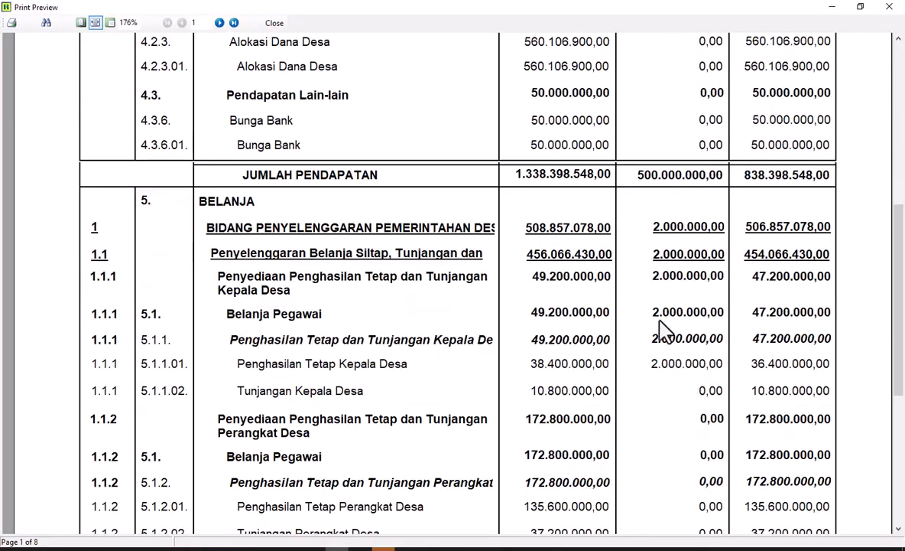